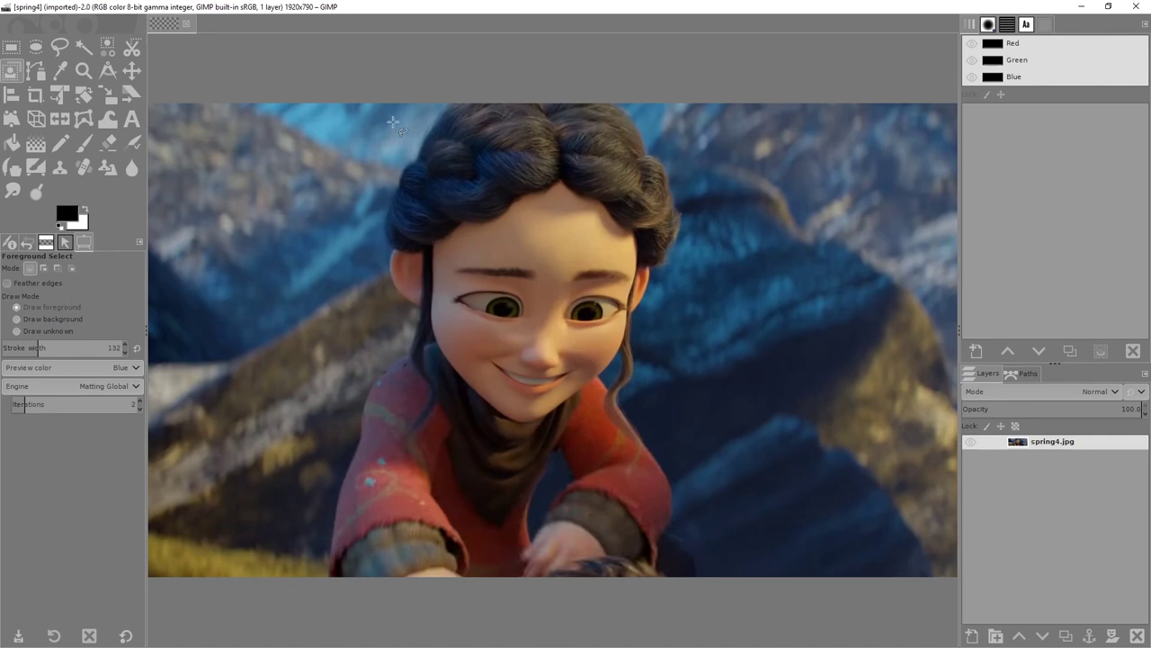
Draw a rough Foreground Select outline around the whole girl, from her hair to the image's lower edge.
{"action": "scroll", "coordinate": [393, 122], "scroll_direction": "down", "scroll_amount": 1}
{"action": "left_click_drag", "start_coordinate": [393, 121], "coordinate": [427, 171]}
{"action": "scroll", "coordinate": [433, 178], "scroll_direction": "up", "scroll_amount": 1}
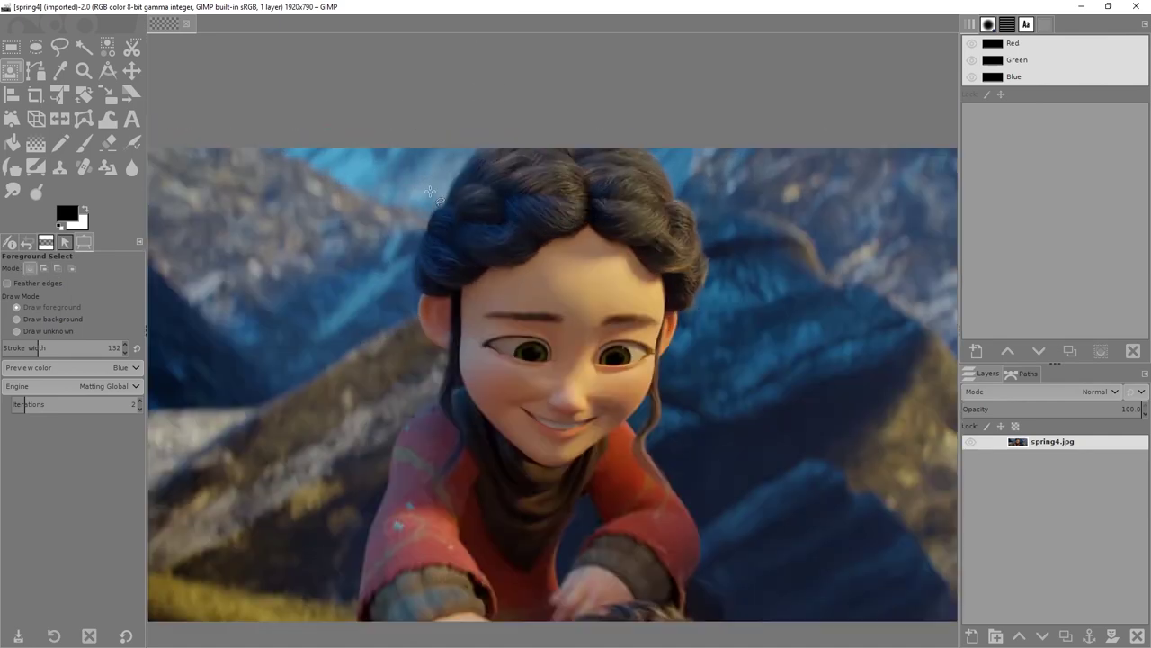
{"action": "scroll", "coordinate": [320, 141], "scroll_direction": "down", "scroll_amount": 2}
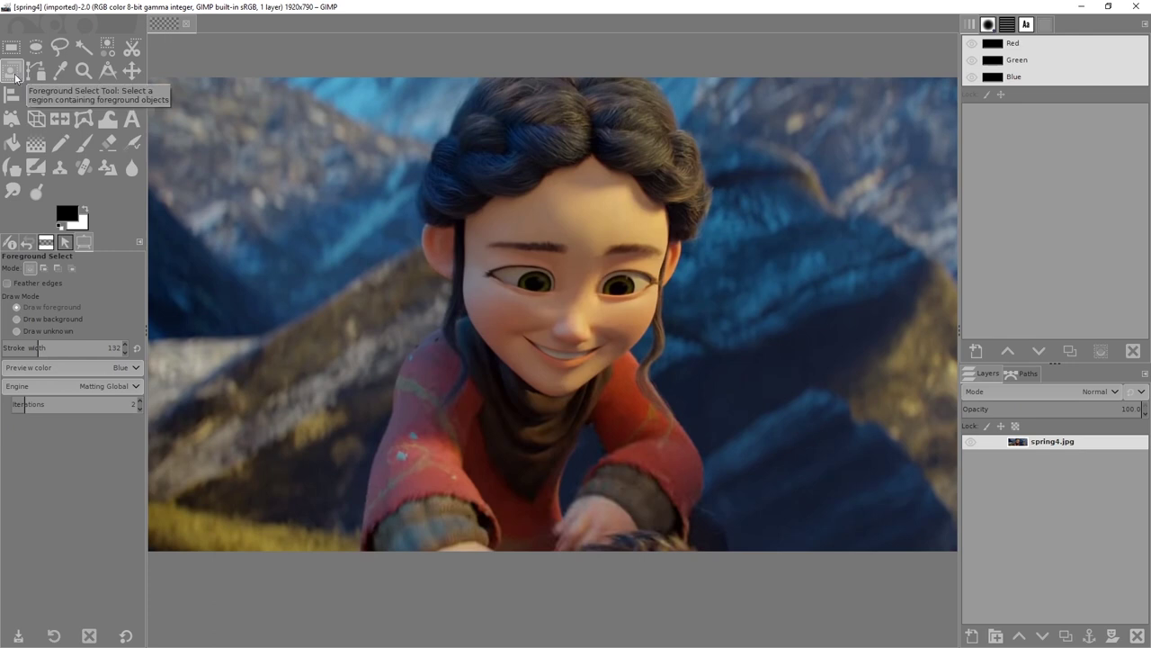
{"action": "left_click", "coordinate": [350, 564]}
{"action": "left_click", "coordinate": [406, 62]}
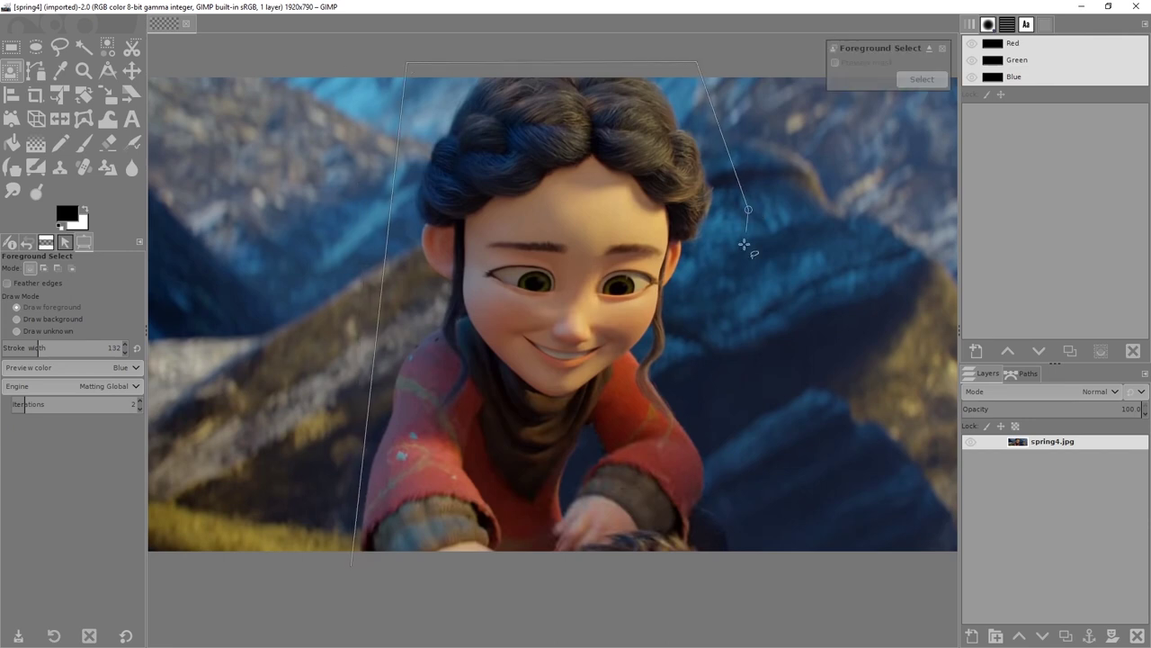
{"action": "left_click", "coordinate": [367, 565]}
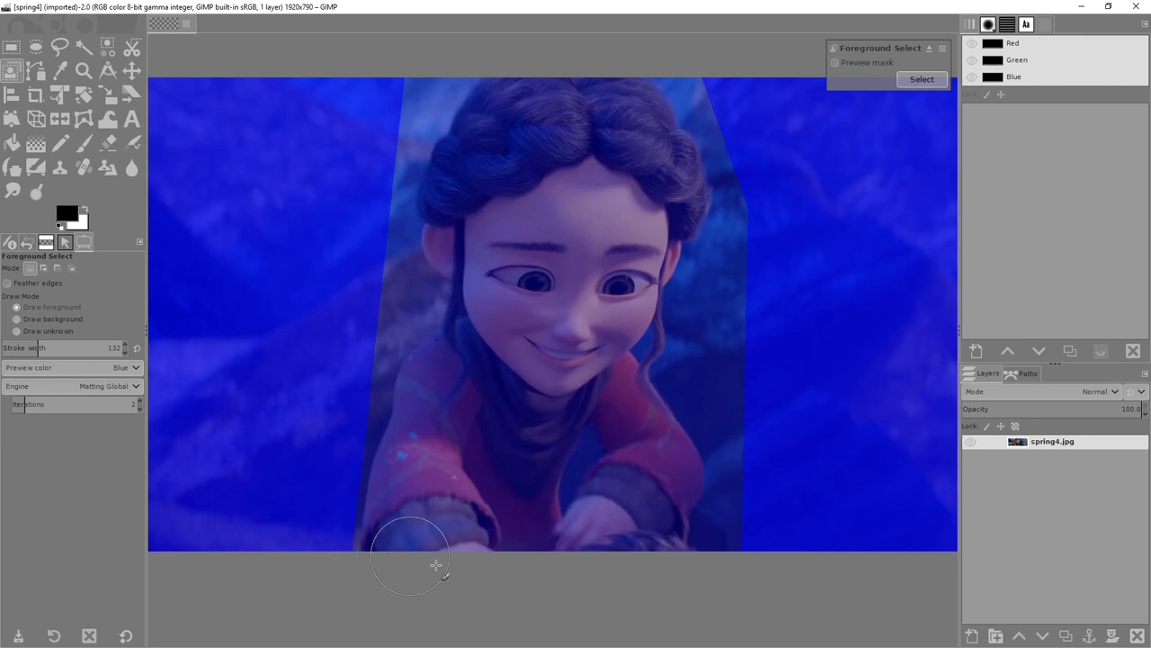
Paint the girl's clothes, face and hair as foreground, reducing the stroke width to 84, and generate the selection.
{"action": "mouse_move", "coordinate": [437, 565]}
{"action": "left_mouse_down"}
{"action": "mouse_move", "coordinate": [449, 392]}
{"action": "mouse_move", "coordinate": [490, 364]}
{"action": "mouse_move", "coordinate": [509, 312]}
{"action": "mouse_move", "coordinate": [483, 245]}
{"action": "mouse_move", "coordinate": [466, 235]}
{"action": "mouse_move", "coordinate": [535, 148]}
{"action": "mouse_move", "coordinate": [533, 86]}
{"action": "mouse_move", "coordinate": [568, 90]}
{"action": "mouse_move", "coordinate": [628, 154]}
{"action": "mouse_move", "coordinate": [646, 226]}
{"action": "mouse_move", "coordinate": [608, 271]}
{"action": "mouse_move", "coordinate": [590, 346]}
{"action": "mouse_move", "coordinate": [652, 461]}
{"action": "mouse_move", "coordinate": [589, 539]}
{"action": "mouse_move", "coordinate": [648, 546]}
{"action": "mouse_move", "coordinate": [543, 549]}
{"action": "mouse_move", "coordinate": [527, 533]}
{"action": "mouse_move", "coordinate": [526, 470]}
{"action": "mouse_move", "coordinate": [558, 395]}
{"action": "mouse_move", "coordinate": [529, 336]}
{"action": "mouse_move", "coordinate": [581, 167]}
{"action": "mouse_move", "coordinate": [542, 233]}
{"action": "mouse_move", "coordinate": [593, 197]}
{"action": "mouse_move", "coordinate": [539, 218]}
{"action": "mouse_move", "coordinate": [496, 307]}
{"action": "mouse_move", "coordinate": [502, 397]}
{"action": "mouse_move", "coordinate": [470, 433]}
{"action": "mouse_move", "coordinate": [530, 383]}
{"action": "mouse_move", "coordinate": [493, 446]}
{"action": "mouse_move", "coordinate": [483, 560]}
{"action": "mouse_move", "coordinate": [501, 457]}
{"action": "left_mouse_up"}
{"action": "key", "text": "bracketleft"}
{"action": "mouse_move", "coordinate": [414, 468]}
{"action": "left_mouse_down"}
{"action": "mouse_move", "coordinate": [391, 489]}
{"action": "mouse_move", "coordinate": [390, 553]}
{"action": "left_mouse_up"}
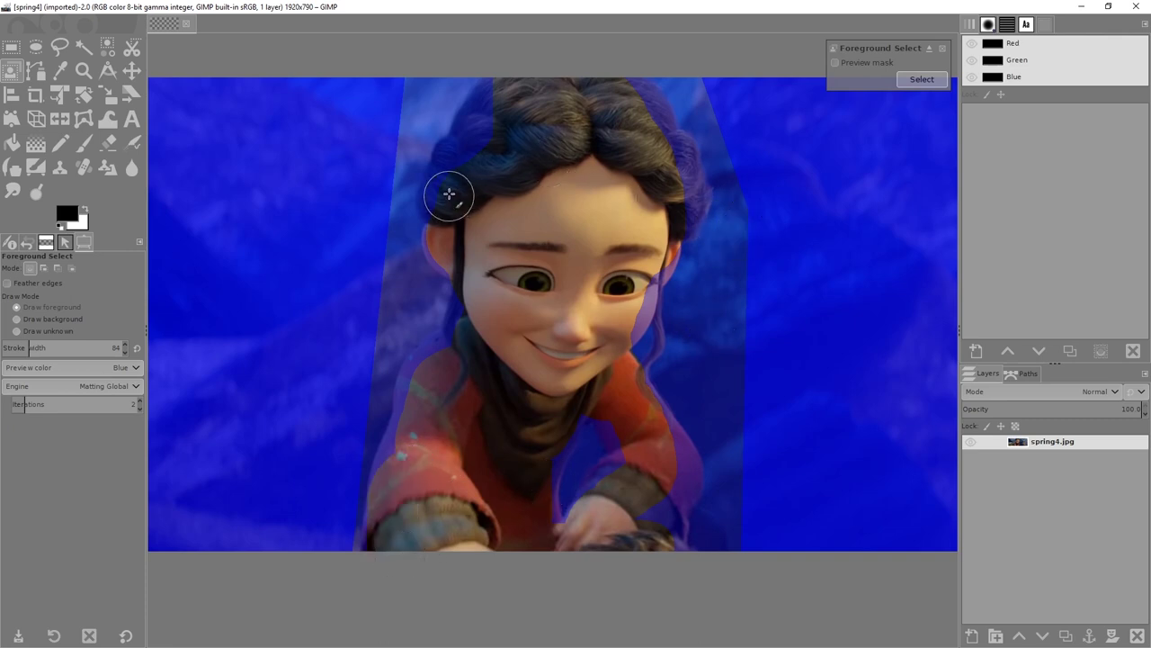
{"action": "mouse_move", "coordinate": [449, 193]}
{"action": "left_mouse_down"}
{"action": "mouse_move", "coordinate": [478, 141]}
{"action": "mouse_move", "coordinate": [522, 101]}
{"action": "left_mouse_up"}
{"action": "mouse_move", "coordinate": [626, 112]}
{"action": "left_mouse_down"}
{"action": "mouse_move", "coordinate": [665, 168]}
{"action": "mouse_move", "coordinate": [664, 214]}
{"action": "left_mouse_up"}
{"action": "left_click_drag", "start_coordinate": [637, 279], "coordinate": [627, 303]}
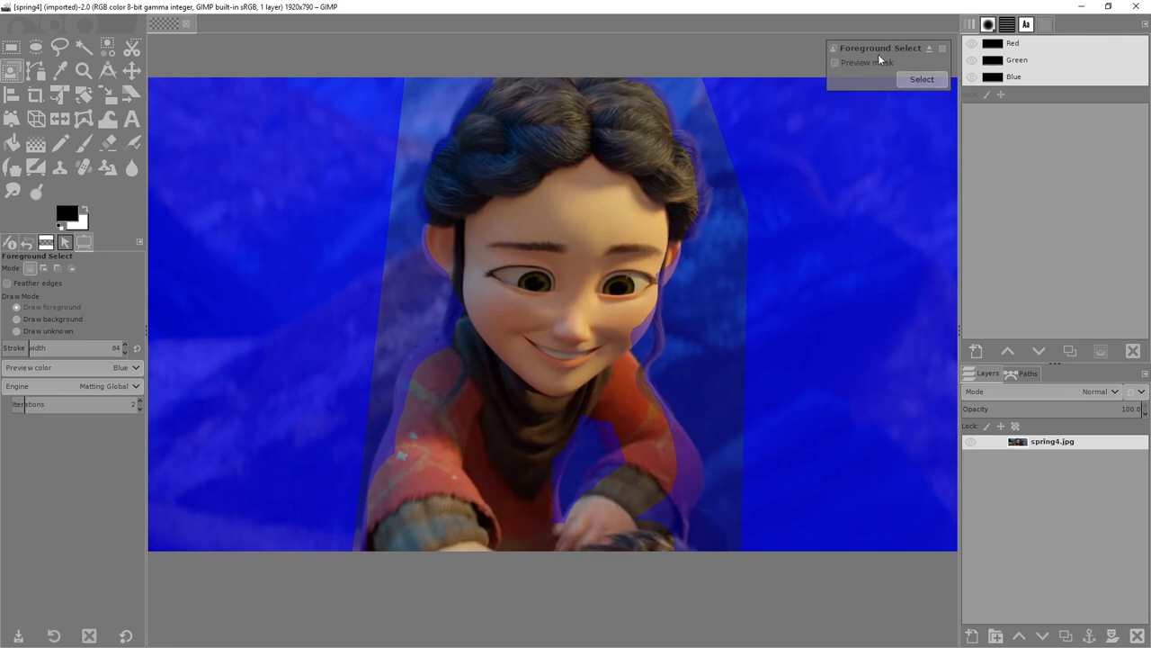
{"action": "left_click", "coordinate": [922, 79]}
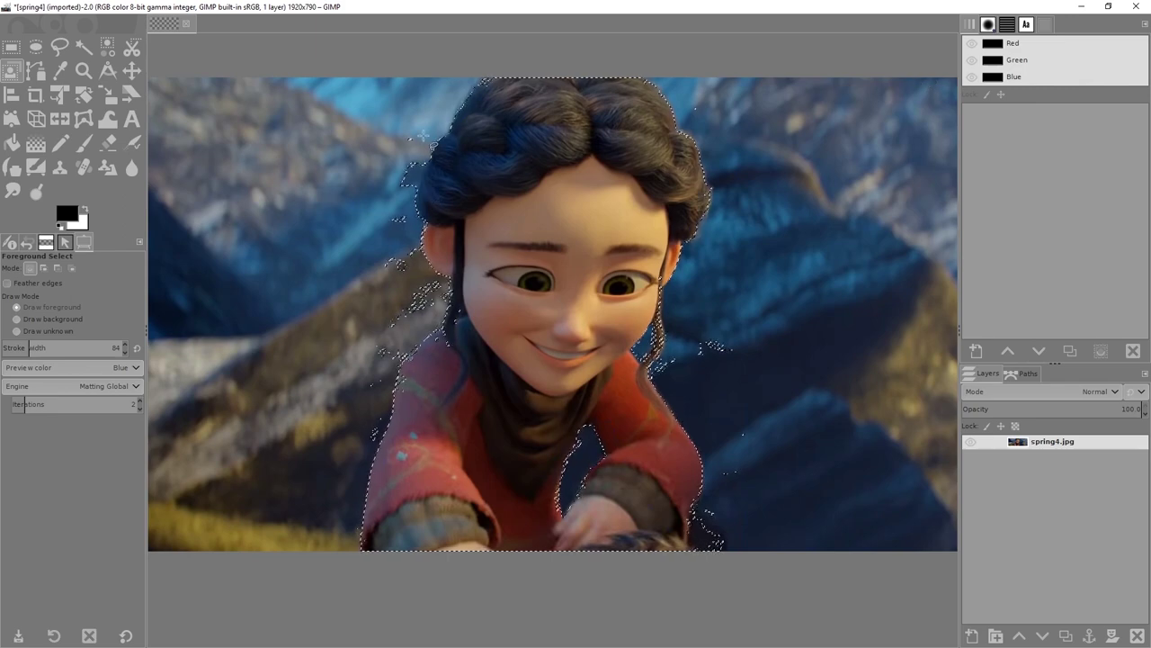
Examine the selection edges around the girl's sleeve, the gap beside her arm and her hair.
{"action": "left_click", "coordinate": [69, 51]}
{"action": "scroll", "coordinate": [657, 365], "scroll_direction": "up", "scroll_amount": 3}
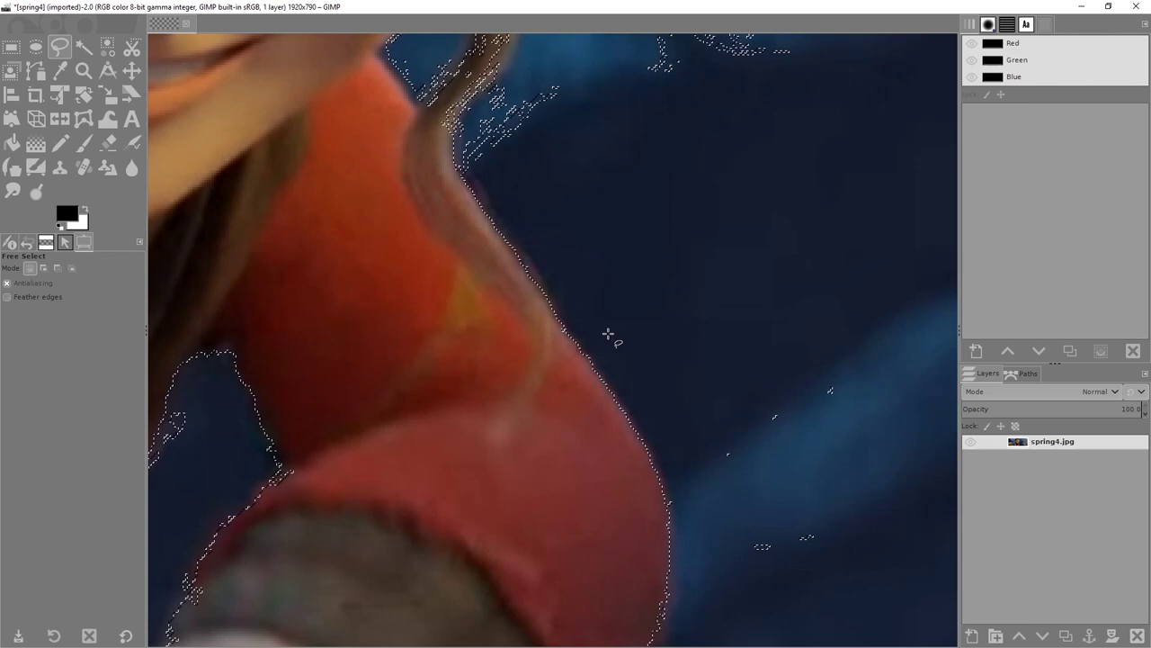
{"action": "left_click_drag", "start_coordinate": [608, 333], "coordinate": [876, 198]}
{"action": "scroll", "coordinate": [402, 370], "scroll_direction": "up", "scroll_amount": 4}
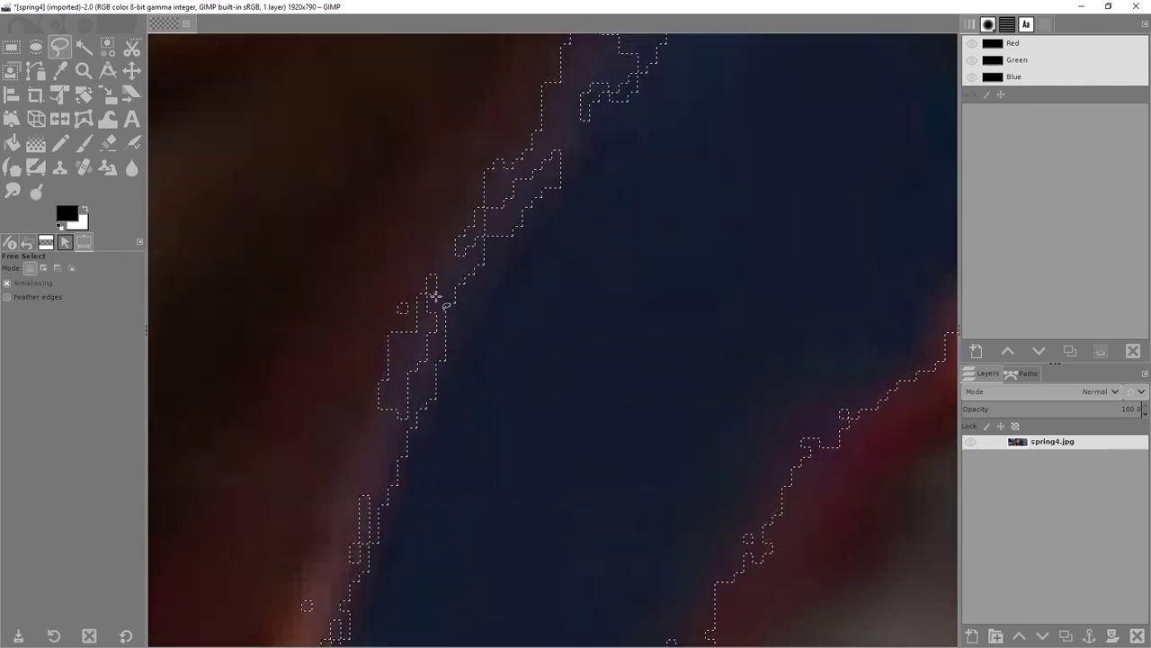
{"action": "scroll", "coordinate": [404, 318], "scroll_direction": "down", "scroll_amount": 4}
{"action": "scroll", "coordinate": [513, 287], "scroll_direction": "down", "scroll_amount": 5}
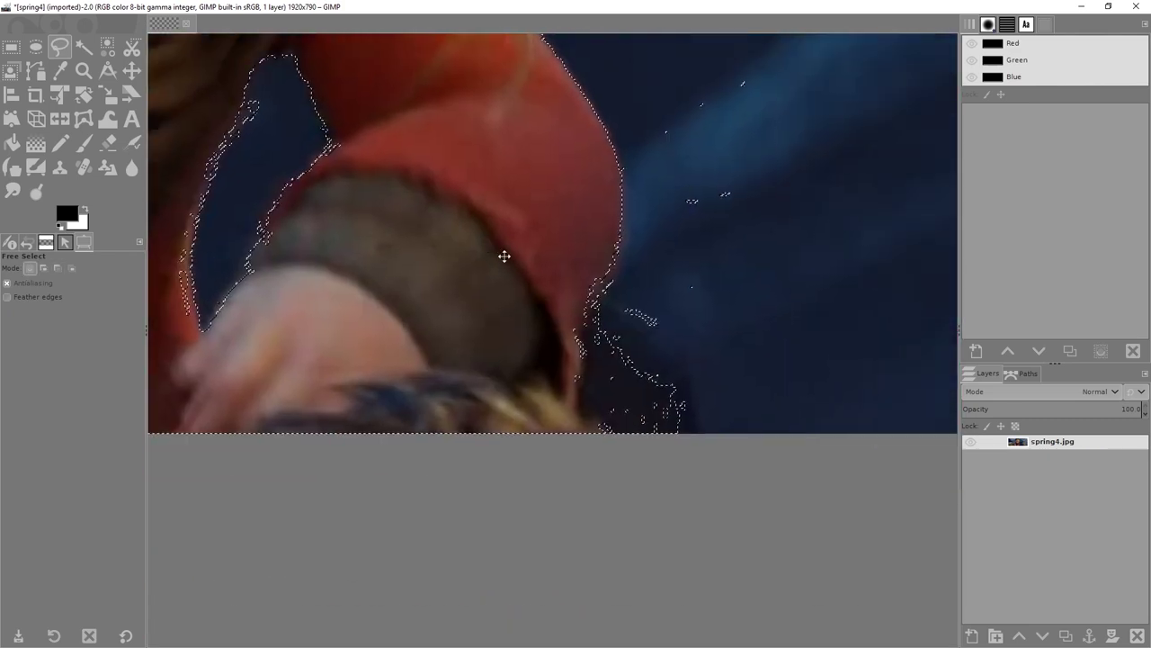
{"action": "scroll", "coordinate": [504, 256], "scroll_direction": "down", "scroll_amount": 5}
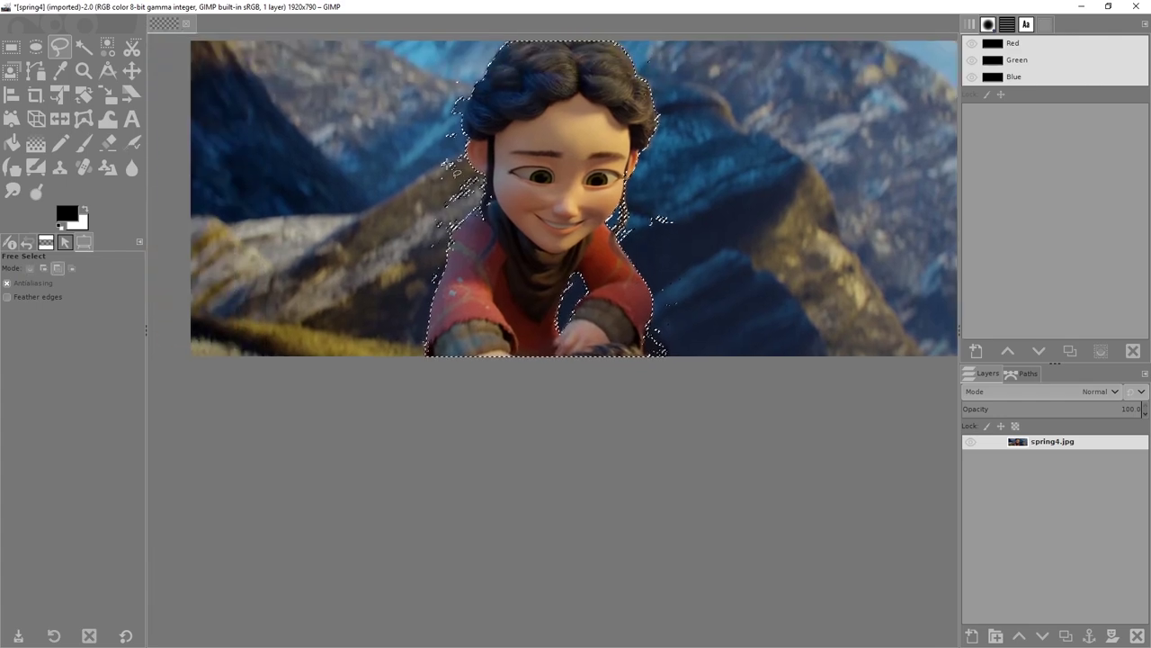
{"action": "scroll", "coordinate": [448, 162], "scroll_direction": "up", "scroll_amount": 4}
{"action": "scroll", "coordinate": [548, 192], "scroll_direction": "down", "scroll_amount": 5}
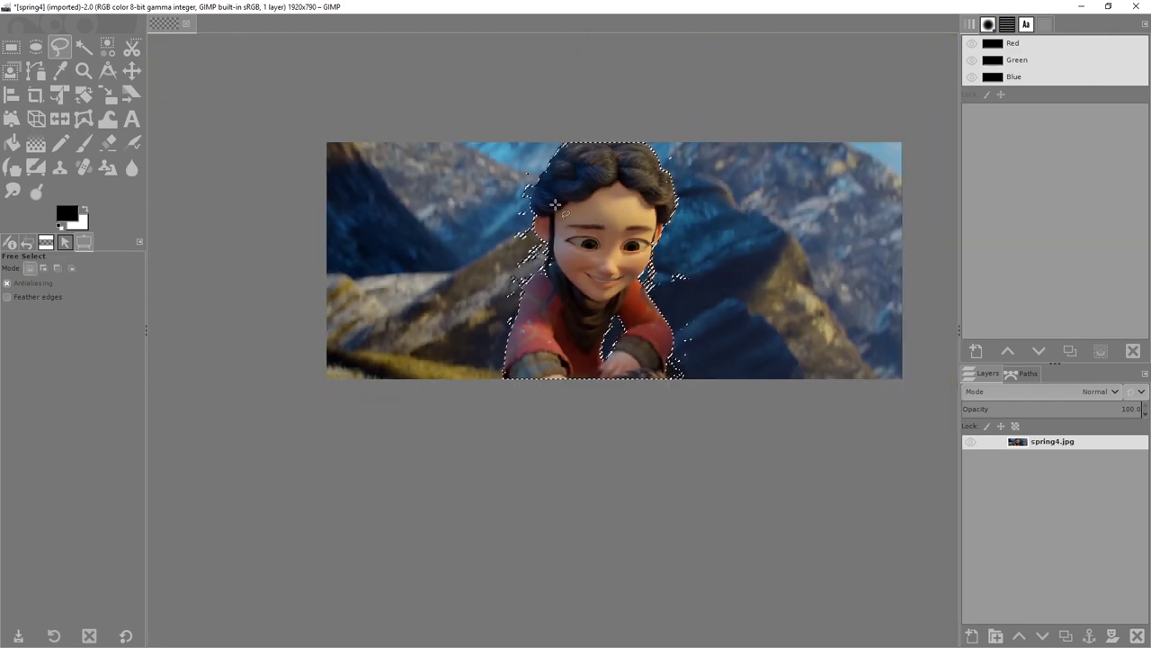
{"action": "scroll", "coordinate": [555, 205], "scroll_direction": "up", "scroll_amount": 2}
{"action": "scroll", "coordinate": [557, 297], "scroll_direction": "up", "scroll_amount": 3}
{"action": "left_click_drag", "start_coordinate": [685, 290], "coordinate": [183, 305]}
{"action": "scroll", "coordinate": [521, 205], "scroll_direction": "up", "scroll_amount": 3}
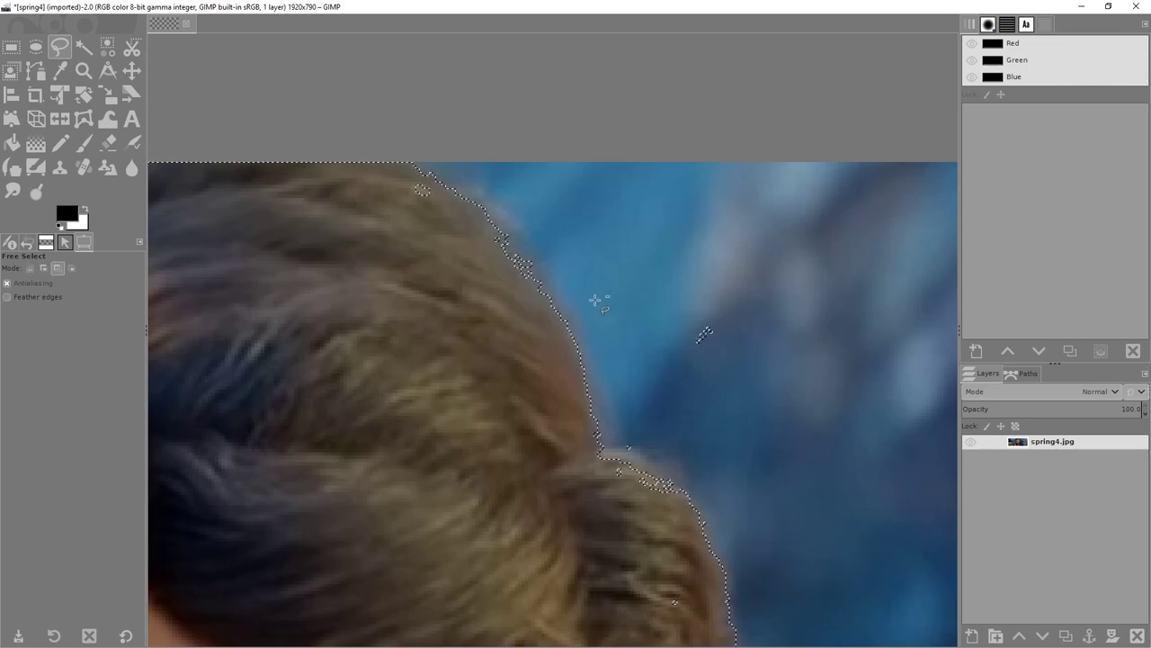
{"action": "scroll", "coordinate": [596, 301], "scroll_direction": "down", "scroll_amount": 4}
{"action": "scroll", "coordinate": [594, 261], "scroll_direction": "down", "scroll_amount": 1}
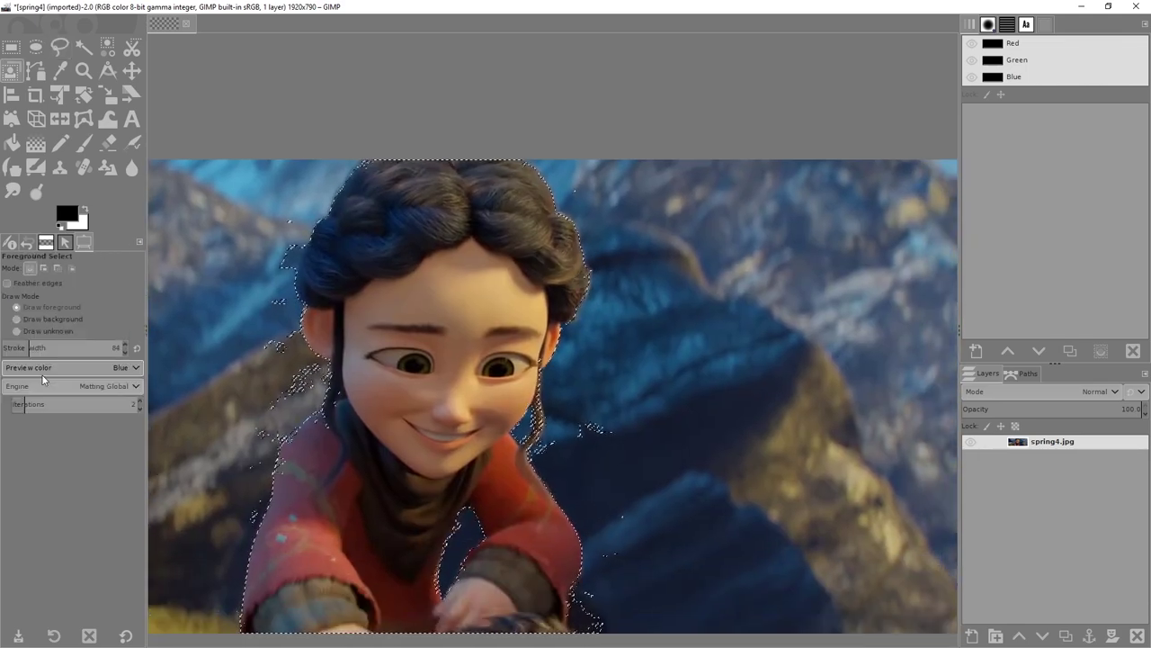
Keep Matting Global as the Foreground Select engine and set its iterations to 10.
{"action": "left_click", "coordinate": [101, 387]}
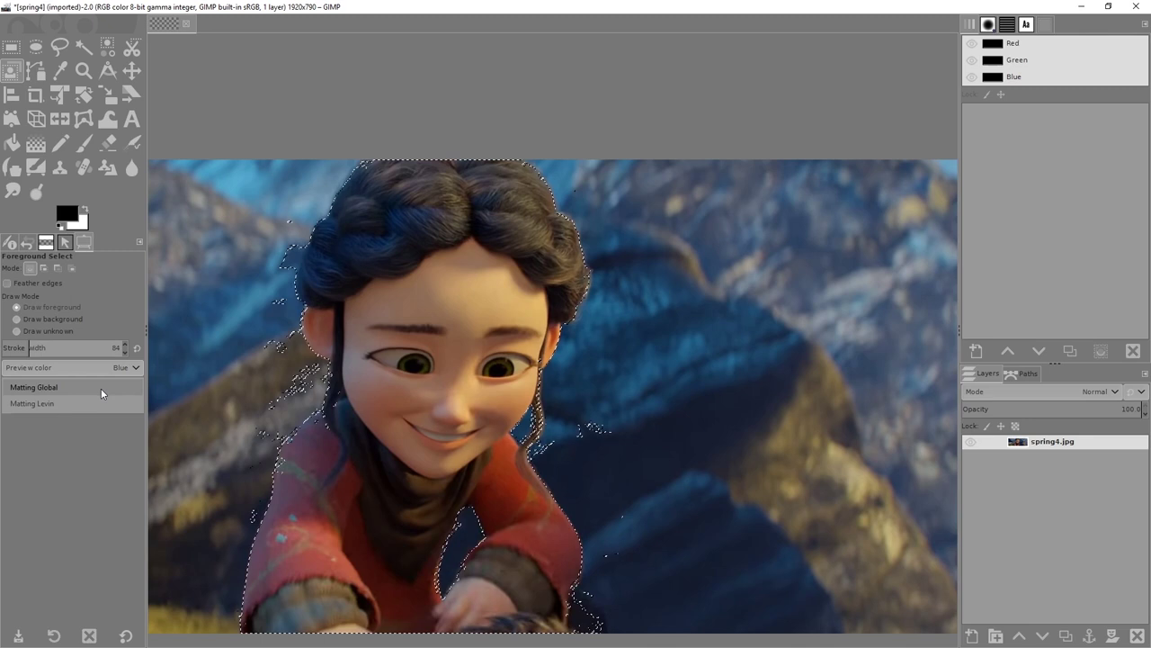
{"action": "left_click", "coordinate": [101, 386]}
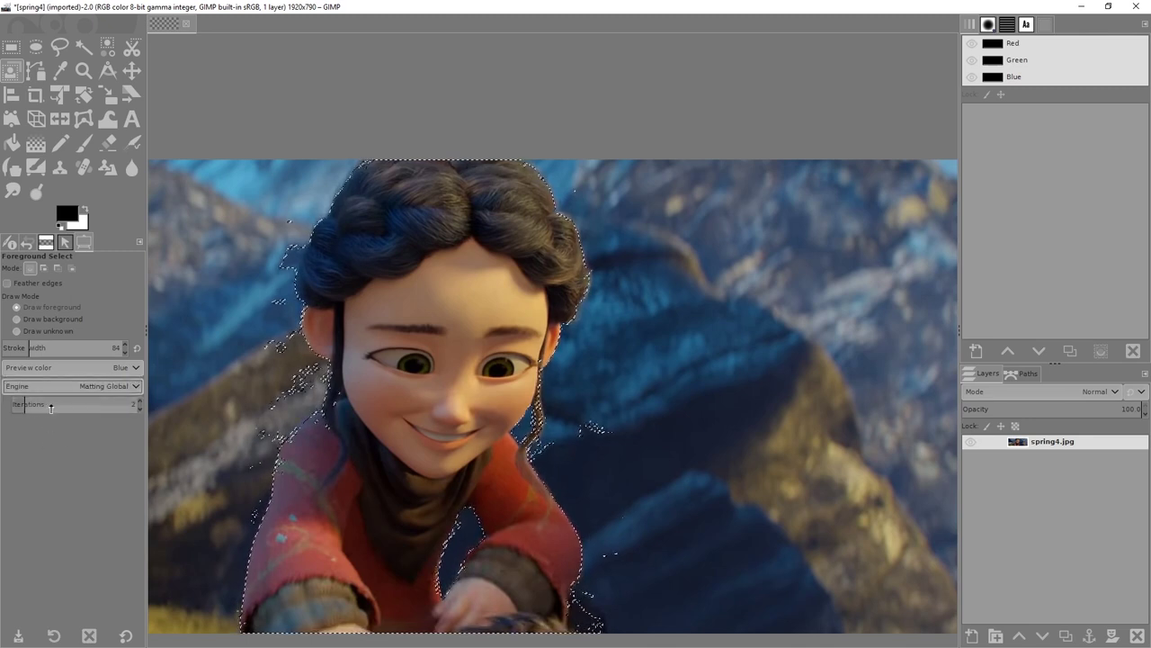
{"action": "left_click_drag", "start_coordinate": [66, 404], "coordinate": [137, 403]}
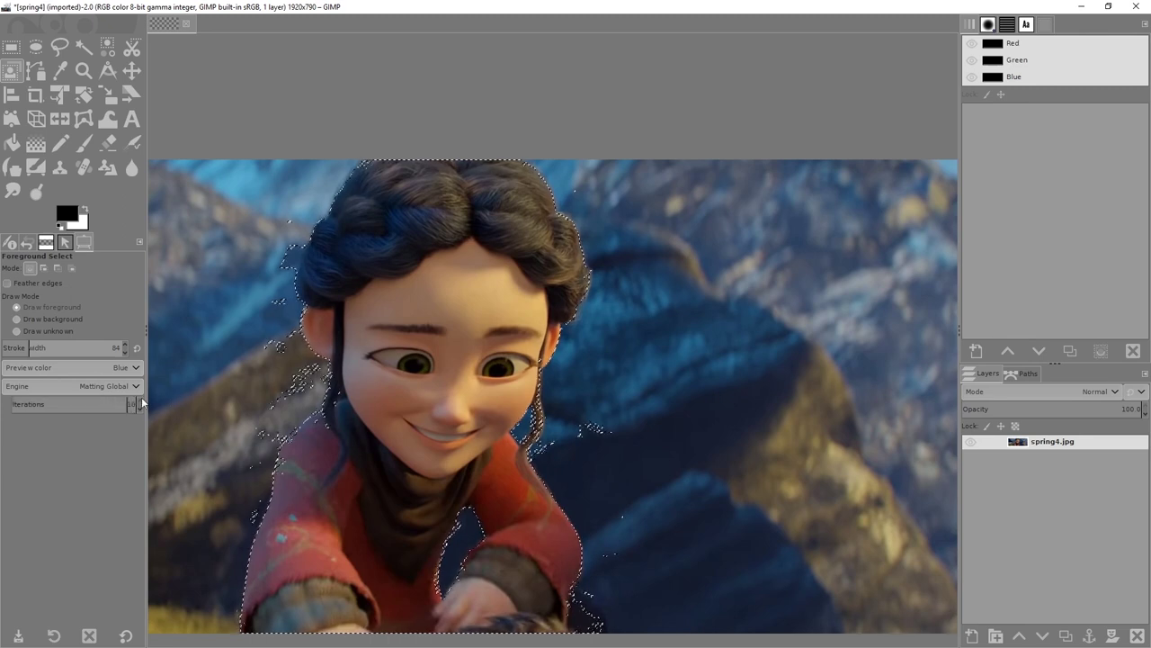
{"action": "left_click", "coordinate": [105, 385]}
{"action": "left_click", "coordinate": [78, 391]}
{"action": "left_click", "coordinate": [101, 383]}
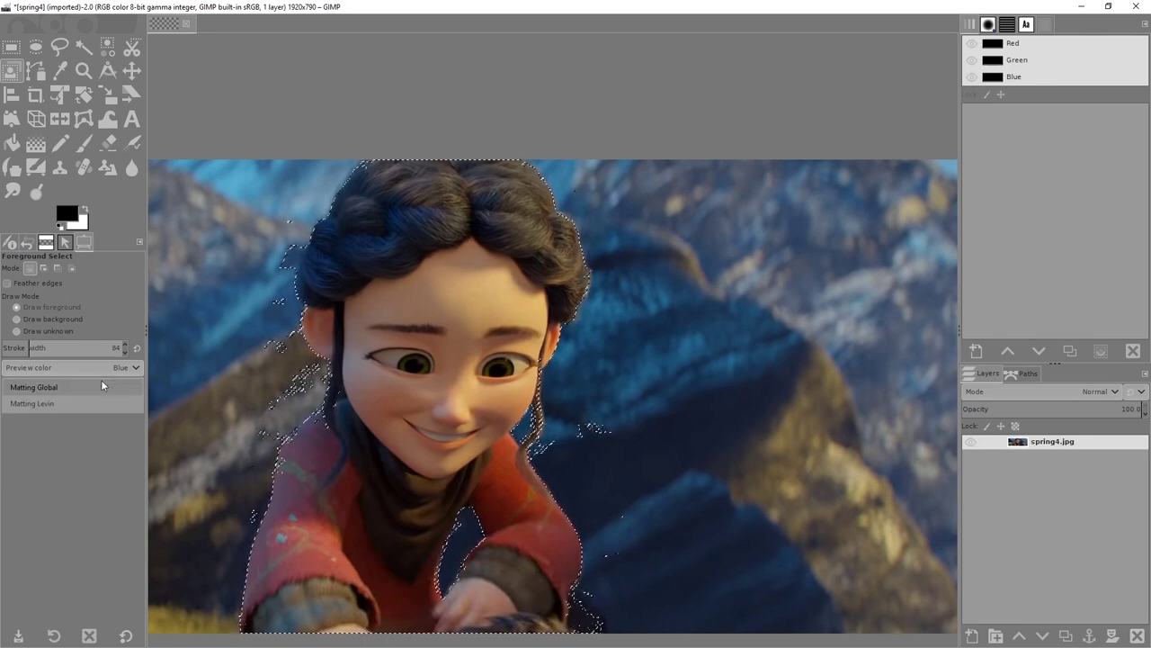
{"action": "left_click", "coordinate": [88, 385]}
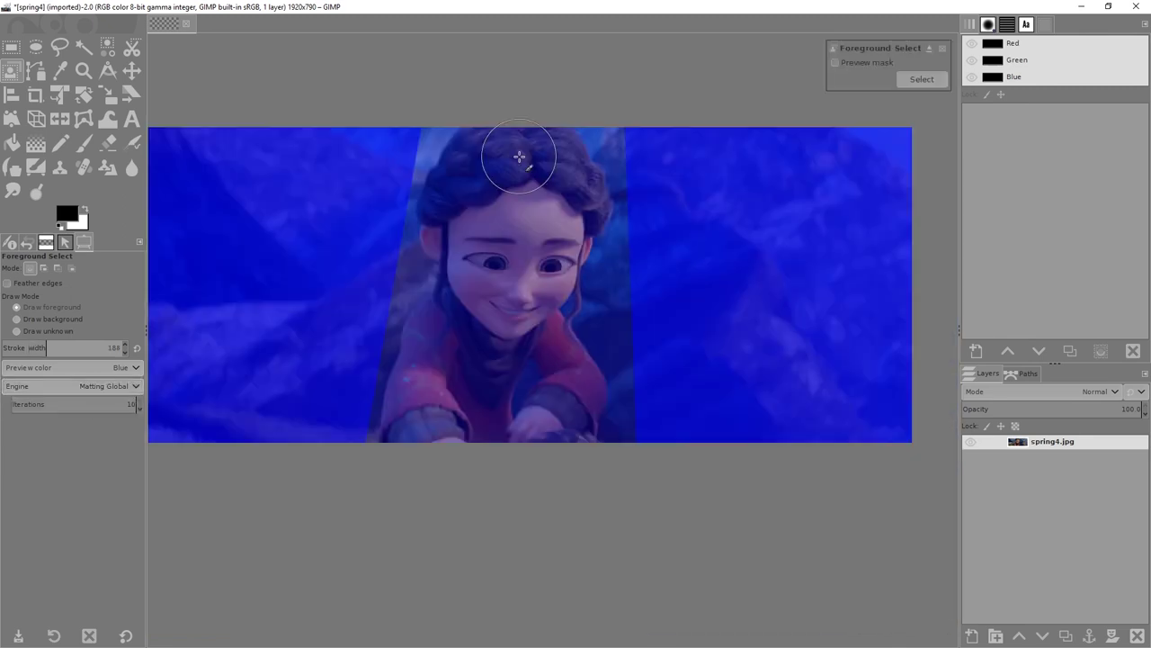
Paint the girl as foreground, using a stroke width of 108 for the finer areas, and generate the selection.
{"action": "mouse_move", "coordinate": [519, 156]}
{"action": "left_mouse_down"}
{"action": "mouse_move", "coordinate": [468, 308]}
{"action": "mouse_move", "coordinate": [483, 410]}
{"action": "left_mouse_up"}
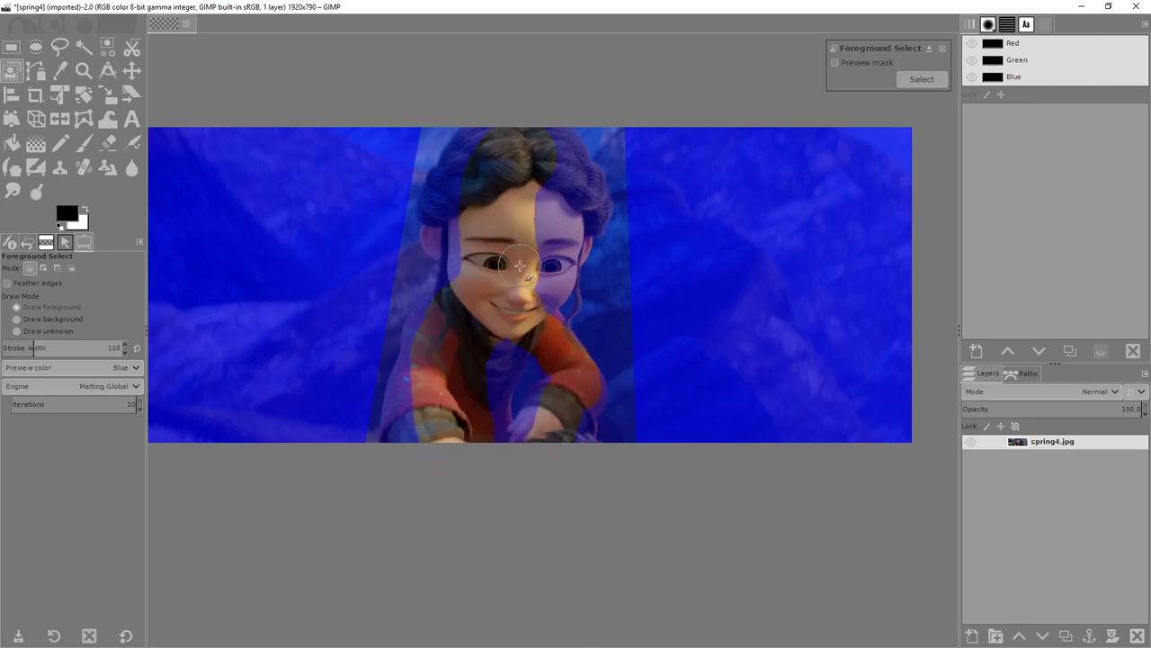
{"action": "mouse_move", "coordinate": [520, 265]}
{"action": "left_mouse_down"}
{"action": "mouse_move", "coordinate": [538, 270]}
{"action": "mouse_move", "coordinate": [564, 172]}
{"action": "mouse_move", "coordinate": [537, 124]}
{"action": "left_mouse_up"}
{"action": "mouse_move", "coordinate": [468, 147]}
{"action": "left_mouse_down"}
{"action": "mouse_move", "coordinate": [444, 239]}
{"action": "mouse_move", "coordinate": [454, 268]}
{"action": "left_mouse_up"}
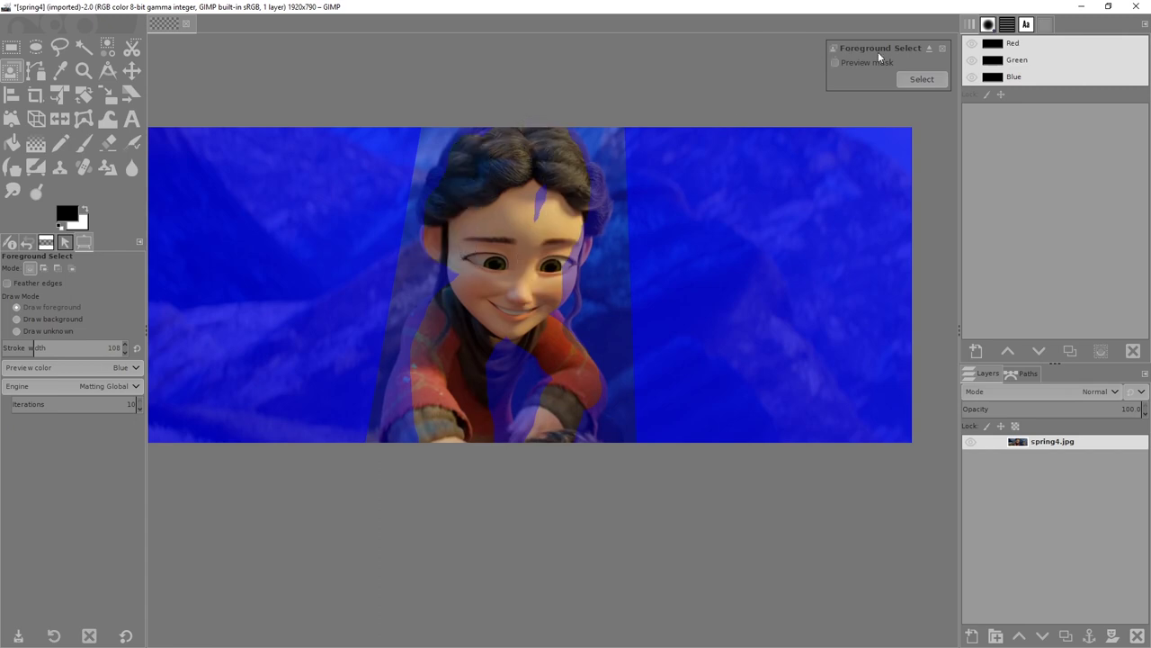
{"action": "left_click", "coordinate": [915, 79]}
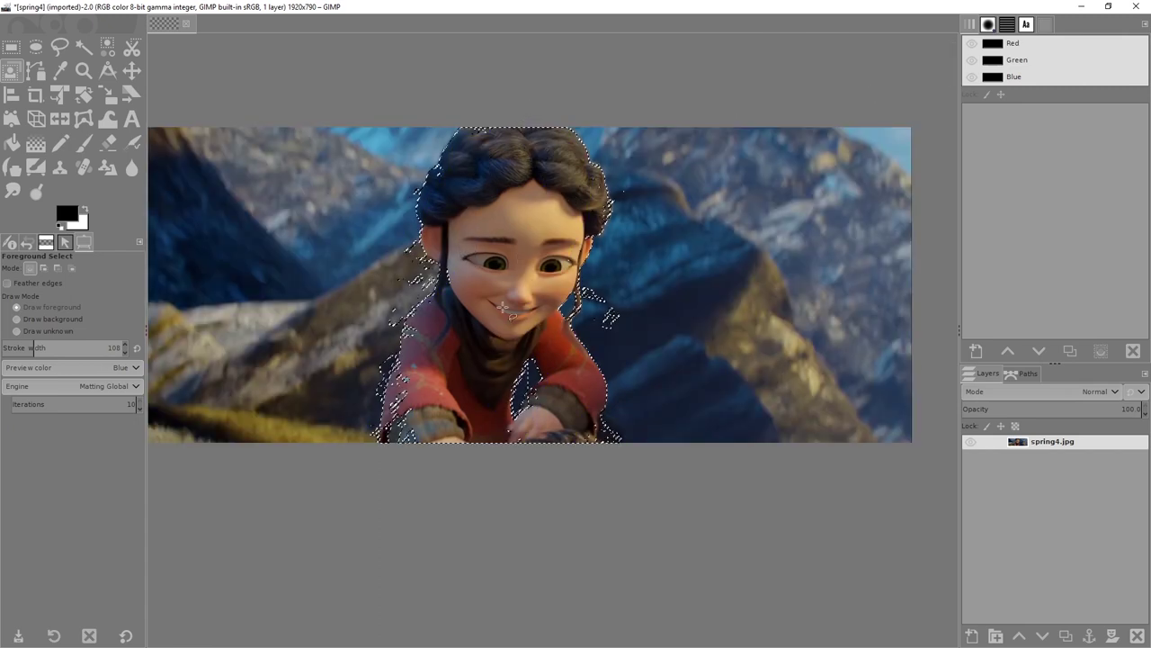
{"action": "scroll", "coordinate": [482, 261], "scroll_direction": "up", "scroll_amount": 1}
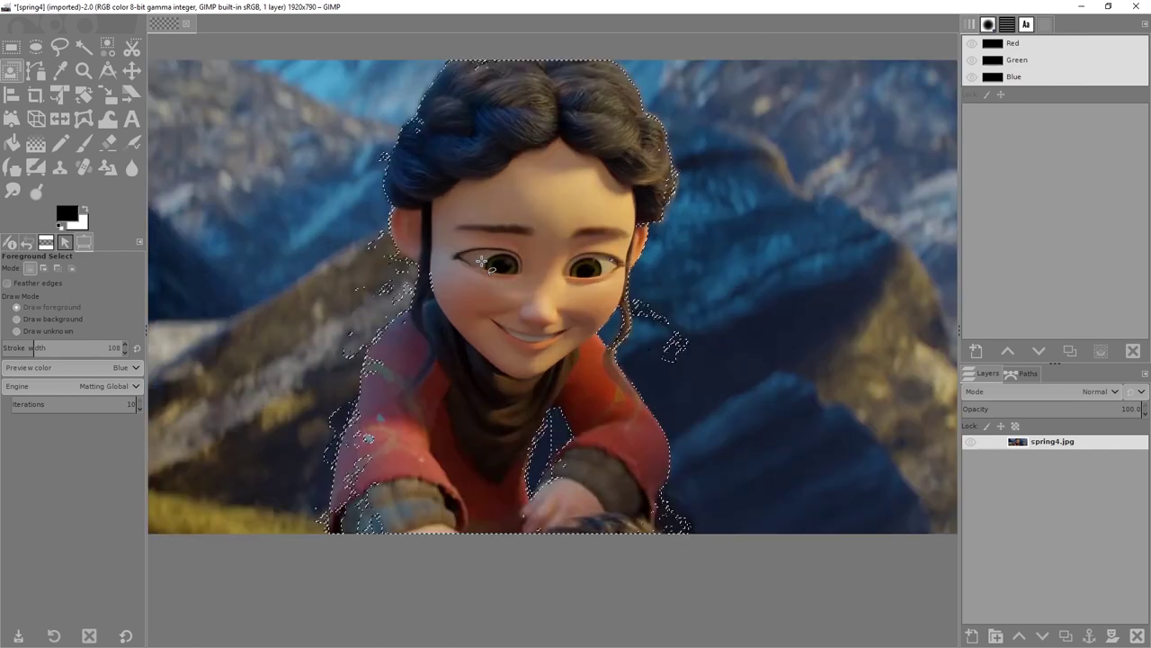
{"action": "scroll", "coordinate": [482, 262], "scroll_direction": "down", "scroll_amount": 1}
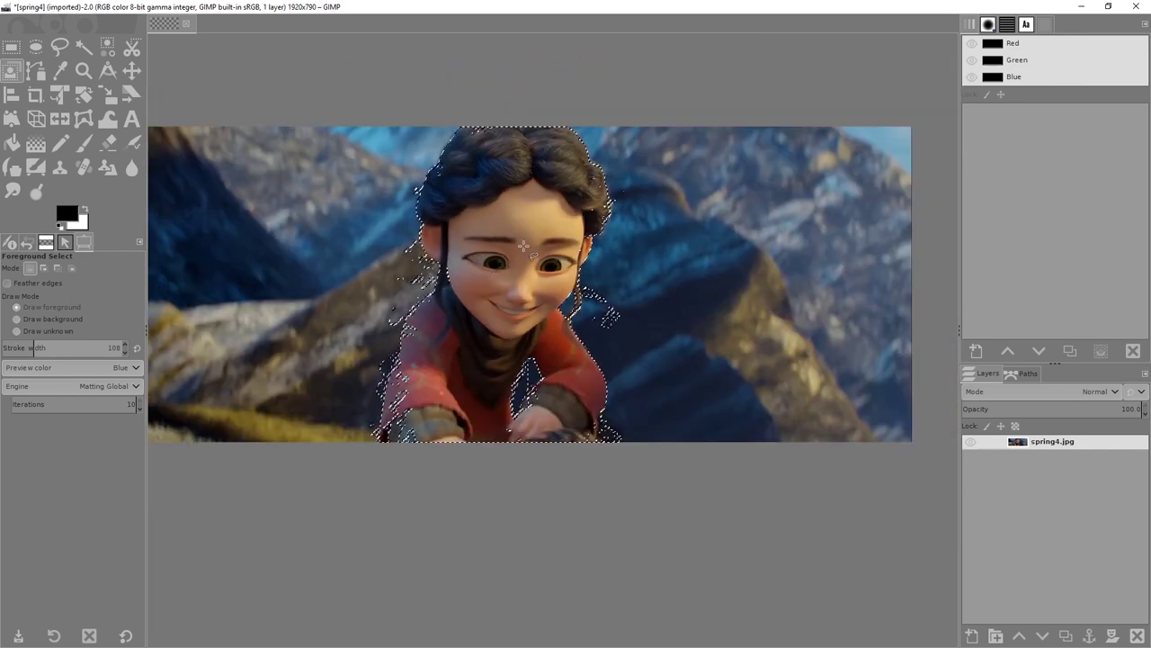
Clear the selection and switch the Foreground Select engine to Matting Levin with 4 active levels.
{"action": "key", "text": "ctrl+shift+a"}
{"action": "left_click", "coordinate": [97, 389]}
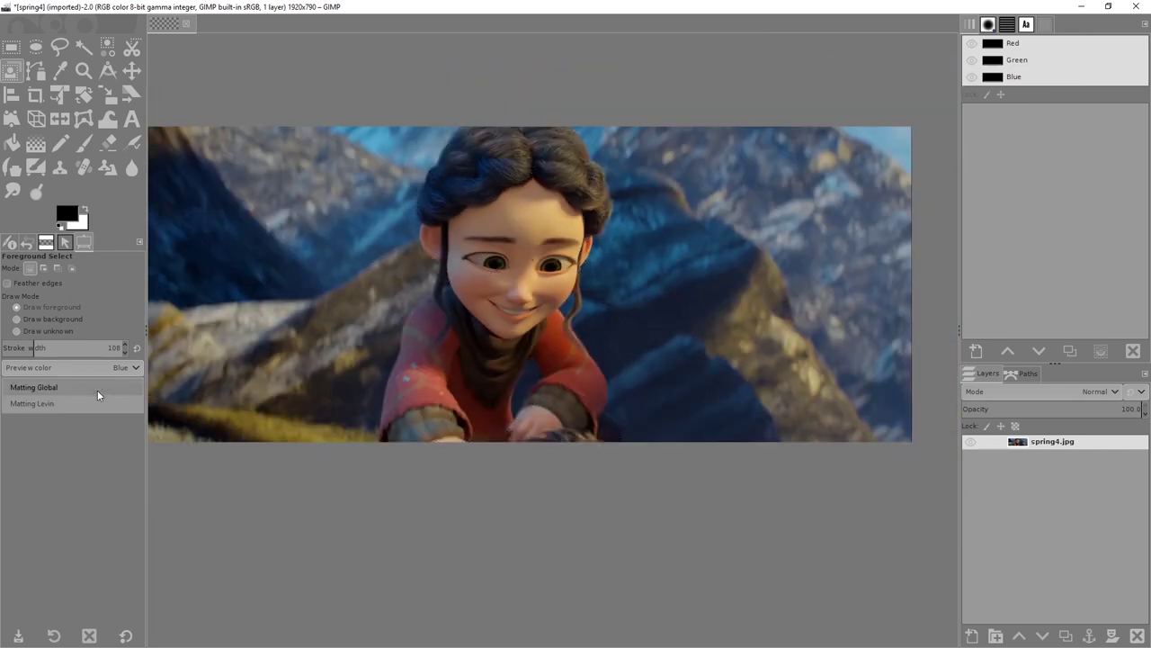
{"action": "left_click", "coordinate": [45, 405]}
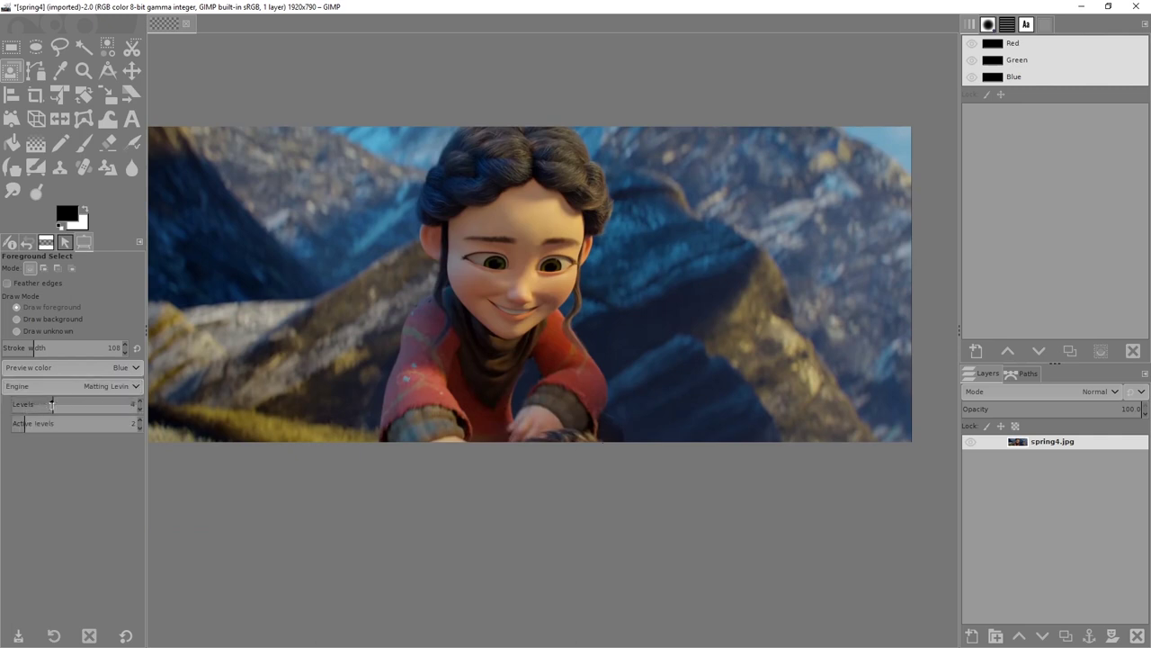
{"action": "left_click", "coordinate": [54, 421]}
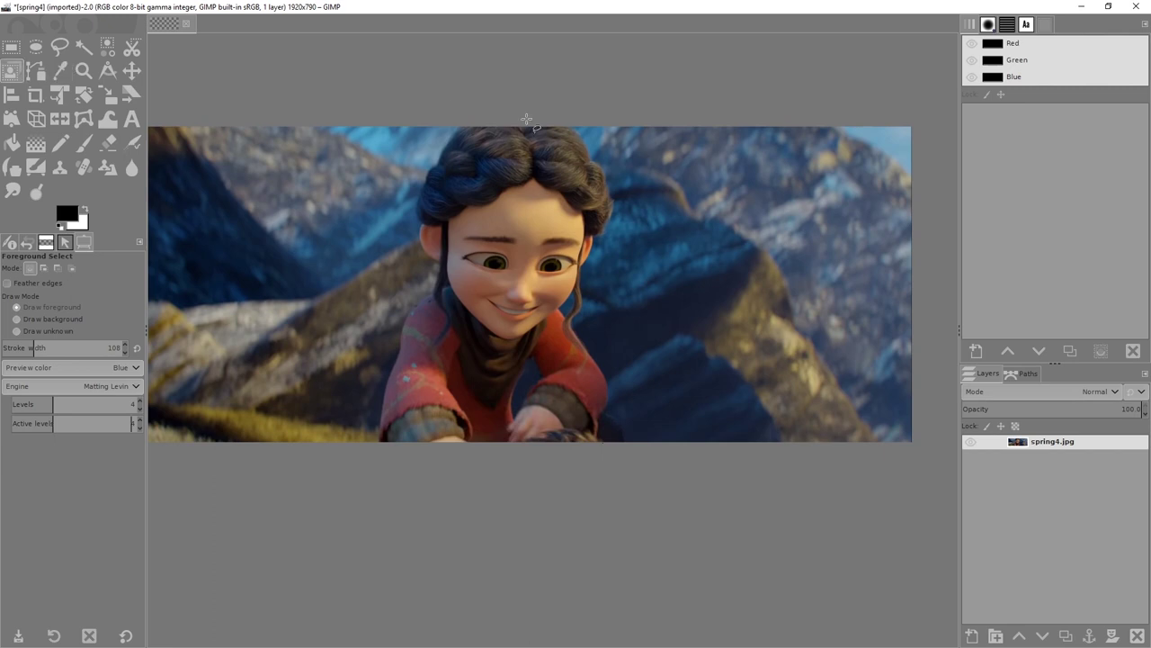
Draw and close a rough four-sided Foreground Select outline around the girl, extending past the image's upper and lower edges.
{"action": "left_click", "coordinate": [411, 107]}
{"action": "left_click", "coordinate": [623, 456]}
{"action": "left_click", "coordinate": [638, 105]}
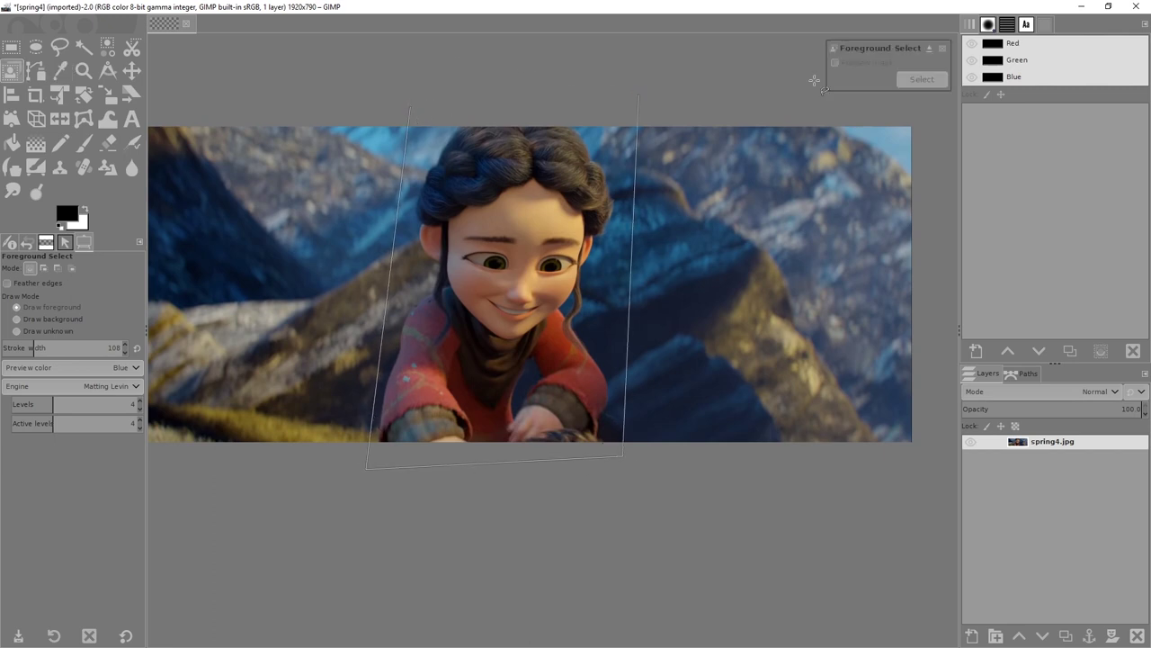
{"action": "key", "text": "Return"}
Paint the girl's hair, face, clothes and hands as foreground, reducing the stroke width to 80, and generate the Matting Levin selection.
{"action": "key", "text": "bracketright"}
{"action": "key", "text": "bracketright"}
{"action": "key", "text": "bracketright"}
{"action": "key", "text": "bracketright"}
{"action": "key", "text": "bracketright"}
{"action": "mouse_move", "coordinate": [495, 175]}
{"action": "left_mouse_down"}
{"action": "mouse_move", "coordinate": [506, 261]}
{"action": "mouse_move", "coordinate": [442, 409]}
{"action": "left_mouse_up"}
{"action": "key", "text": "bracketleft"}
{"action": "key", "text": "bracketleft"}
{"action": "left_click", "coordinate": [442, 409]}
{"action": "key", "text": "bracketleft"}
{"action": "key", "text": "bracketleft"}
{"action": "key", "text": "bracketleft"}
{"action": "key", "text": "bracketleft"}
{"action": "key", "text": "bracketleft"}
{"action": "key", "text": "bracketleft"}
{"action": "key", "text": "bracketleft"}
{"action": "key", "text": "bracketleft"}
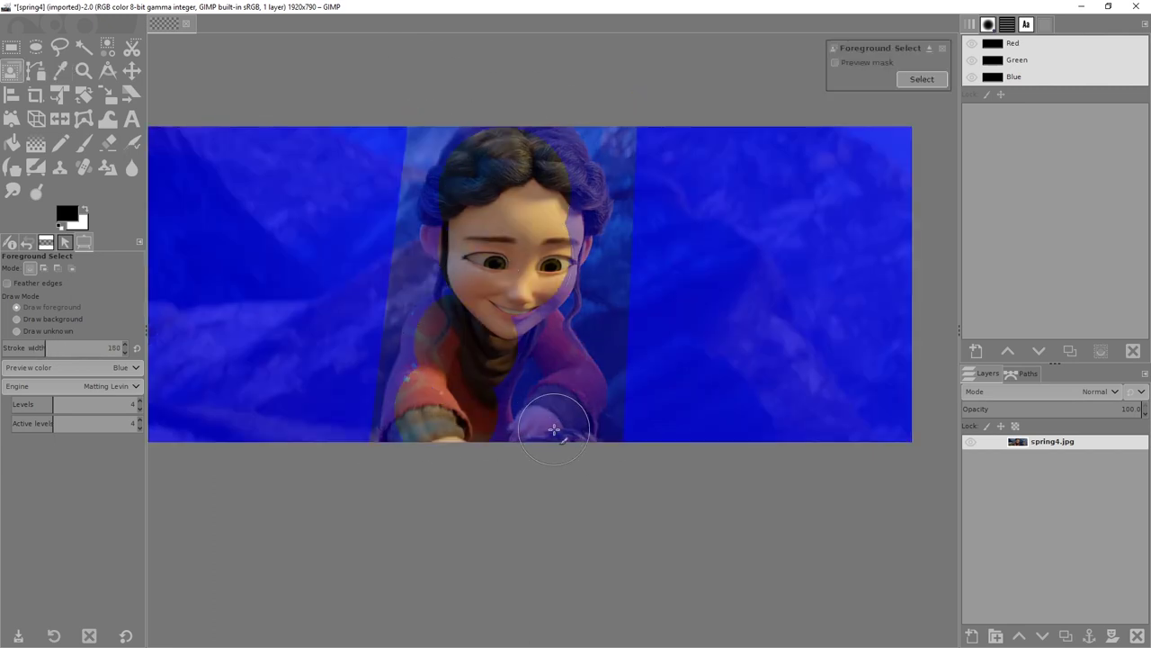
{"action": "left_click", "coordinate": [560, 406]}
{"action": "key", "text": "bracketleft"}
{"action": "key", "text": "bracketleft"}
{"action": "key", "text": "bracketleft"}
{"action": "key", "text": "bracketleft"}
{"action": "key", "text": "bracketleft"}
{"action": "key", "text": "bracketleft"}
{"action": "key", "text": "bracketleft"}
{"action": "key", "text": "bracketleft"}
{"action": "key", "text": "bracketleft"}
{"action": "key", "text": "bracketleft"}
{"action": "left_click_drag", "start_coordinate": [565, 359], "coordinate": [498, 356]}
{"action": "left_click", "coordinate": [920, 80]}
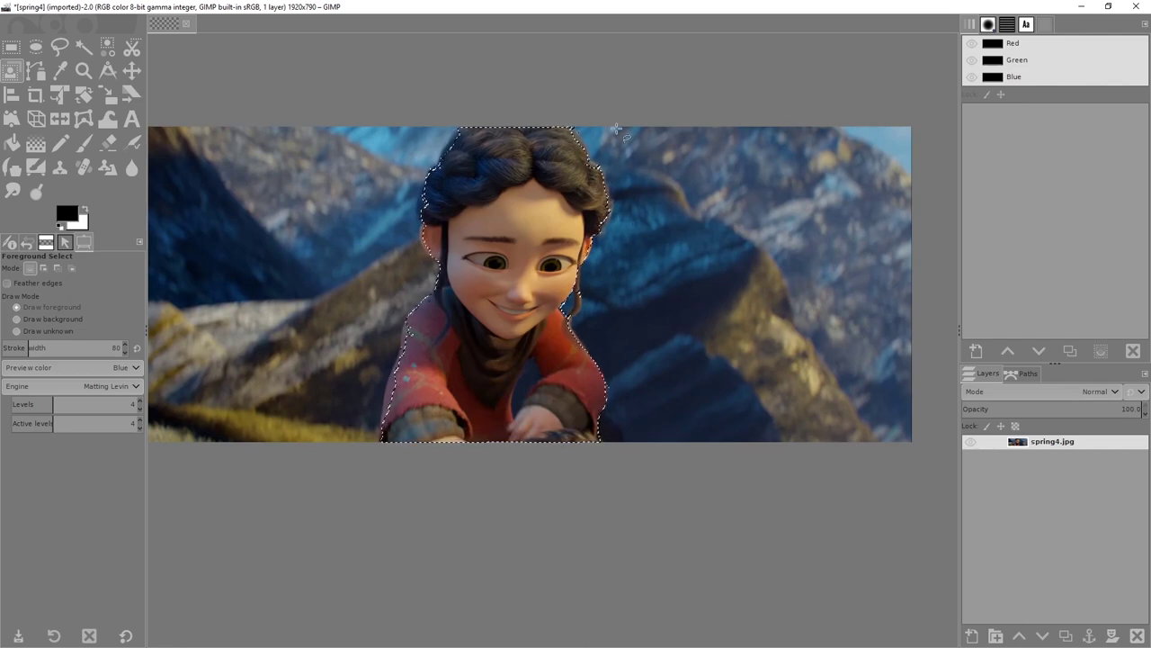
Examine the Matting Levin selection's edges around the girl's hair, sleeves and hands.
{"action": "scroll", "coordinate": [613, 129], "scroll_direction": "up", "scroll_amount": 5}
{"action": "scroll", "coordinate": [407, 185], "scroll_direction": "down", "scroll_amount": 7}
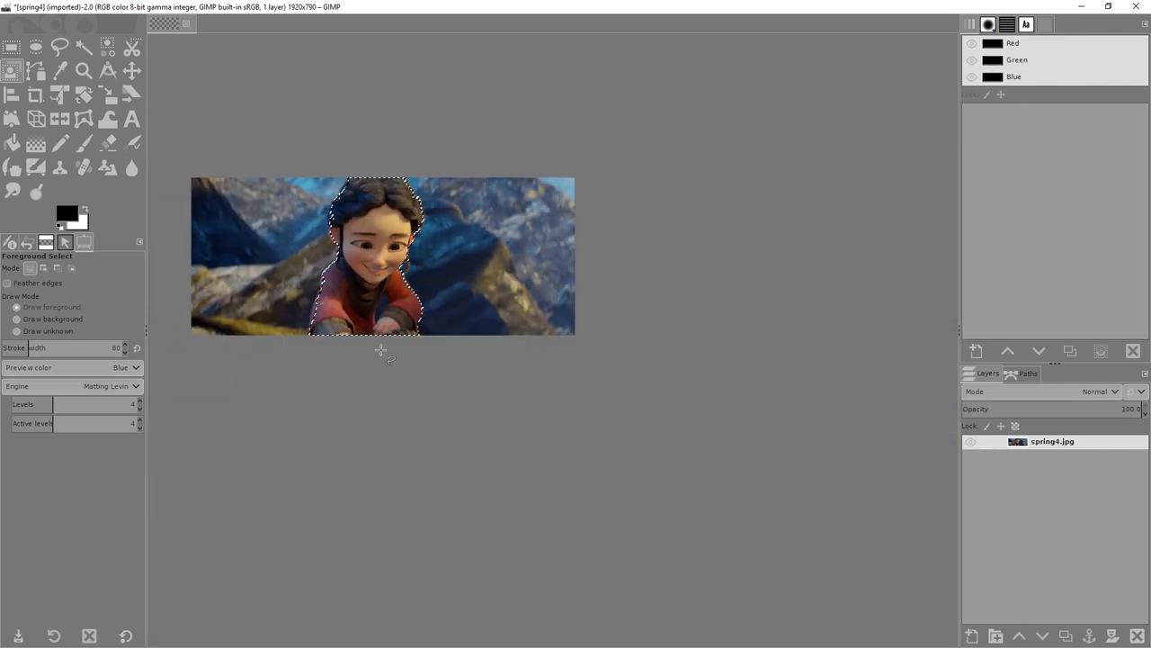
{"action": "left_click_drag", "start_coordinate": [396, 339], "coordinate": [463, 252]}
{"action": "scroll", "coordinate": [479, 243], "scroll_direction": "up", "scroll_amount": 5}
{"action": "scroll", "coordinate": [585, 282], "scroll_direction": "down", "scroll_amount": 6}
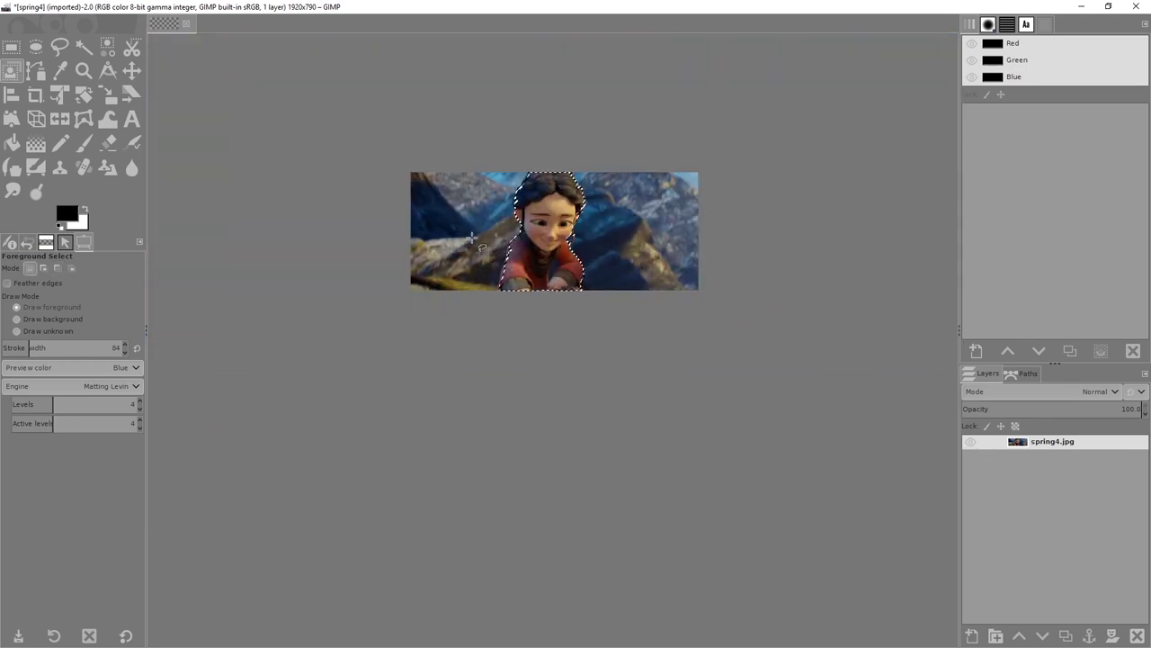
{"action": "scroll", "coordinate": [566, 313], "scroll_direction": "up", "scroll_amount": 5}
{"action": "scroll", "coordinate": [581, 314], "scroll_direction": "down", "scroll_amount": 5}
{"action": "scroll", "coordinate": [643, 302], "scroll_direction": "up", "scroll_amount": 3}
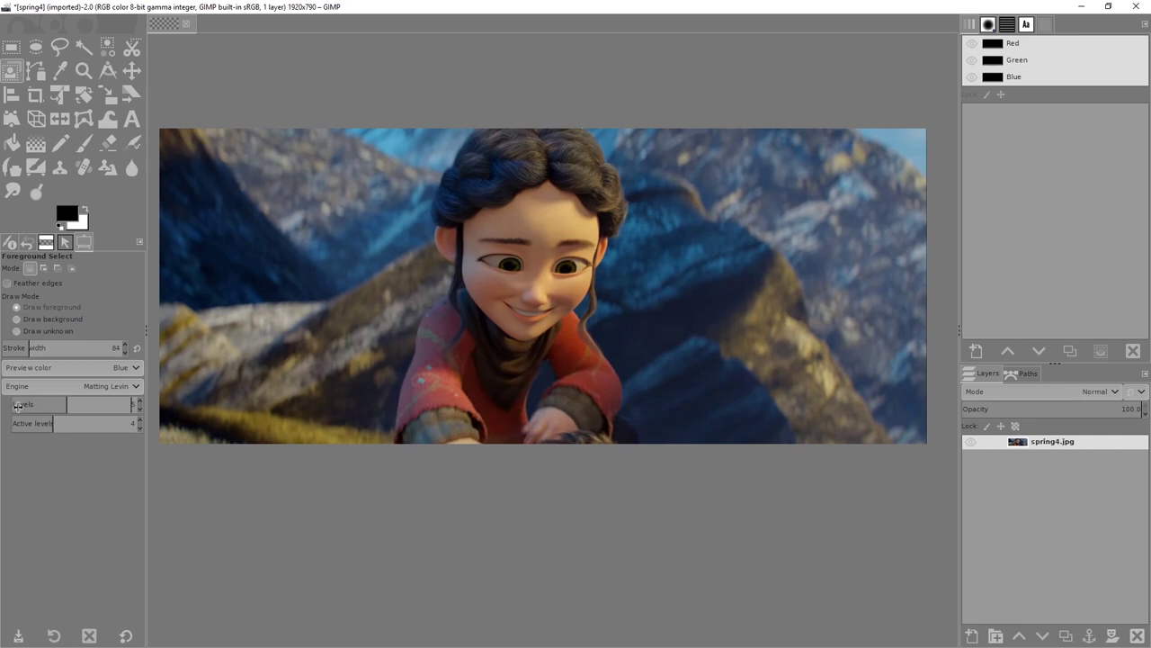
Set Matting Levin's levels and active levels to 10, and change the preview color to Green.
{"action": "left_click_drag", "start_coordinate": [77, 401], "coordinate": [323, 425]}
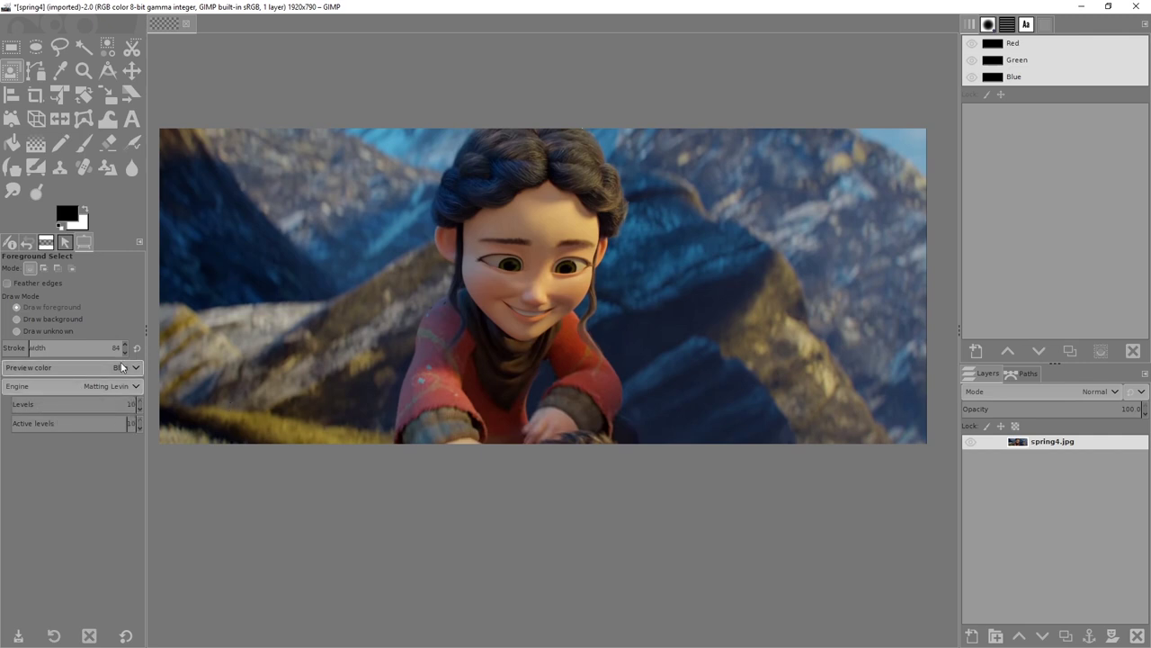
{"action": "left_click", "coordinate": [89, 368]}
{"action": "left_click", "coordinate": [60, 358]}
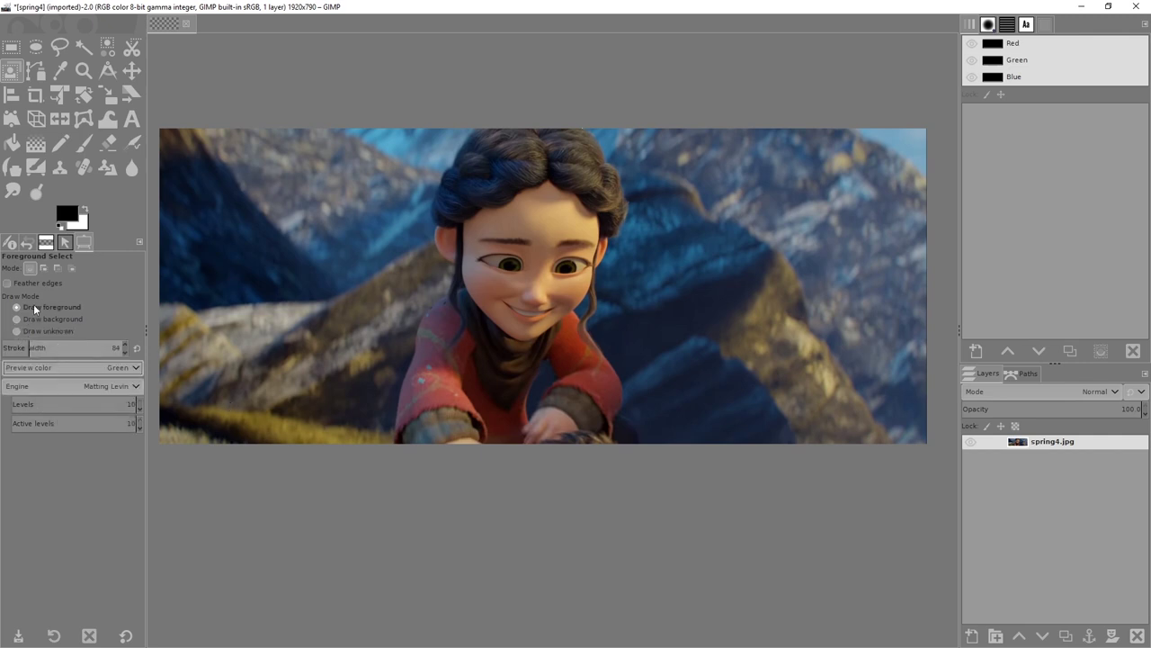
Enable feathered edges for the Foreground Select tool and set the feather radius to 5.0.
{"action": "left_click", "coordinate": [9, 284]}
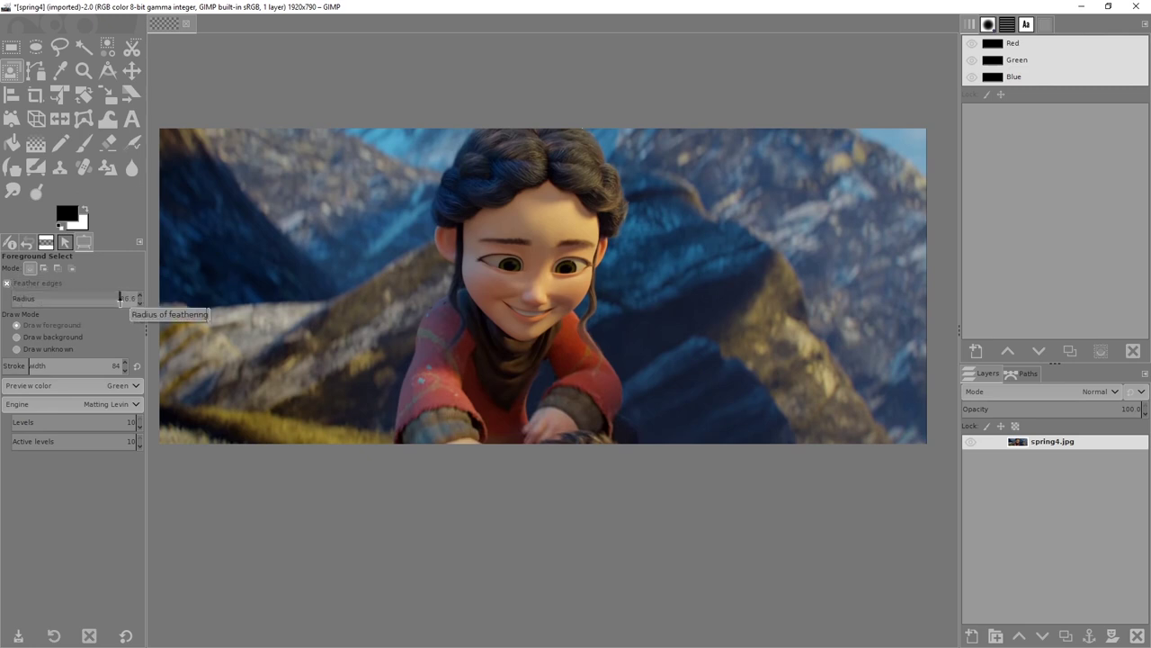
{"action": "left_click", "coordinate": [125, 298]}
{"action": "key", "text": "Return"}
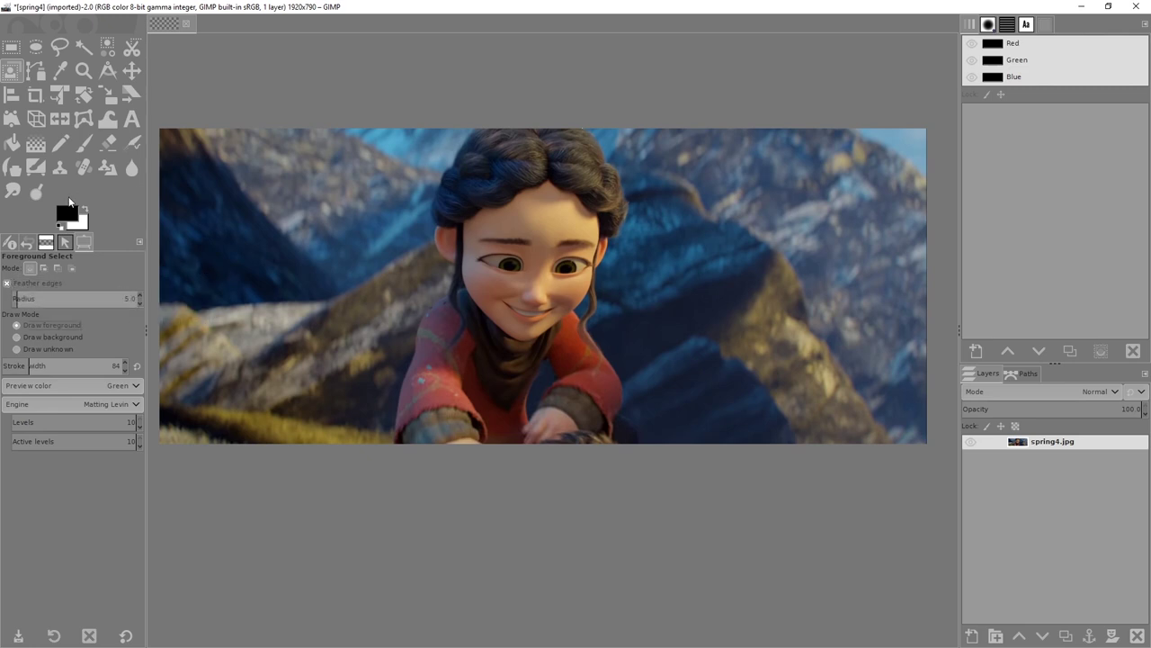
Draw and confirm a new four-sided Foreground Select outline around the girl, extending beyond the image's upper and lower edges.
{"action": "left_click", "coordinate": [447, 99]}
{"action": "left_click", "coordinate": [370, 478]}
{"action": "left_click", "coordinate": [659, 473]}
{"action": "left_click", "coordinate": [635, 102]}
{"action": "left_click", "coordinate": [447, 98]}
{"action": "key", "text": "Return"}
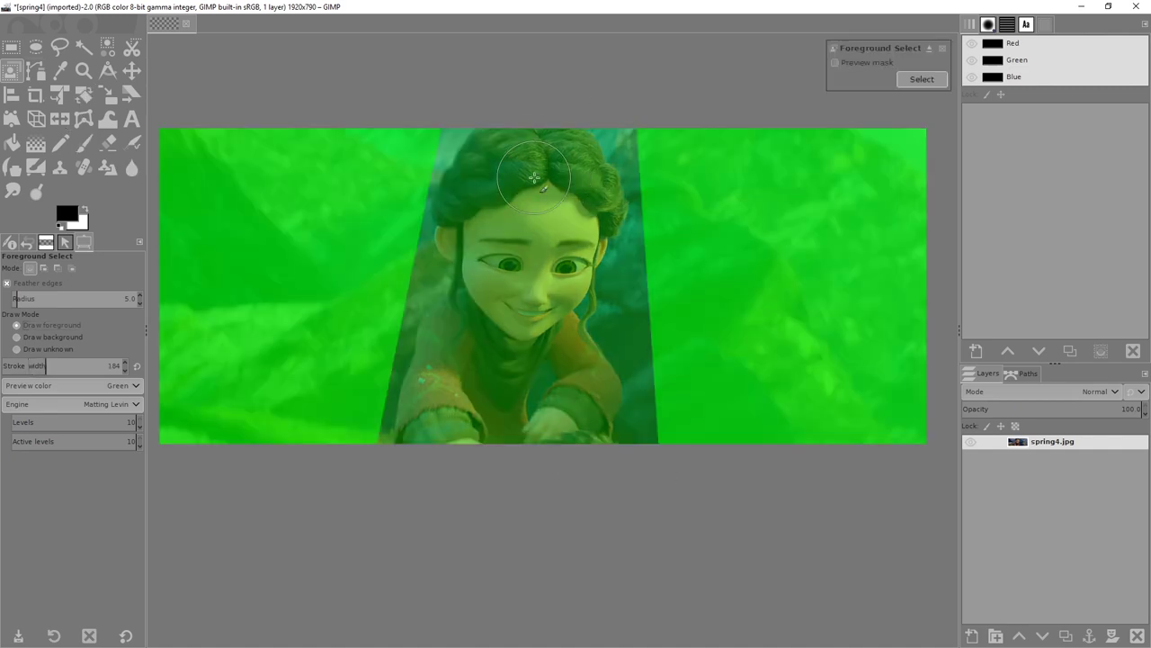
Paint the girl's hair, face, clothes and hands as foreground, narrowing the stroke width to 84, and generate the feathered selection.
{"action": "left_click_drag", "start_coordinate": [45, 365], "coordinate": [65, 365]}
{"action": "left_click_drag", "start_coordinate": [531, 184], "coordinate": [525, 249]}
{"action": "key", "text": "bracketleft"}
{"action": "key", "text": "bracketleft"}
{"action": "key", "text": "bracketleft"}
{"action": "key", "text": "bracketleft"}
{"action": "key", "text": "bracketleft"}
{"action": "key", "text": "bracketleft"}
{"action": "key", "text": "bracketleft"}
{"action": "key", "text": "bracketleft"}
{"action": "key", "text": "bracketleft"}
{"action": "key", "text": "bracketleft"}
{"action": "key", "text": "bracketleft"}
{"action": "mouse_move", "coordinate": [489, 334]}
{"action": "left_mouse_down"}
{"action": "mouse_move", "coordinate": [462, 373]}
{"action": "mouse_move", "coordinate": [470, 399]}
{"action": "left_mouse_up"}
{"action": "key", "text": "bracketleft"}
{"action": "key", "text": "bracketleft"}
{"action": "key", "text": "bracketleft"}
{"action": "key", "text": "bracketleft"}
{"action": "key", "text": "bracketleft"}
{"action": "key", "text": "bracketleft"}
{"action": "key", "text": "bracketleft"}
{"action": "key", "text": "bracketleft"}
{"action": "mouse_move", "coordinate": [565, 443]}
{"action": "left_mouse_down"}
{"action": "mouse_move", "coordinate": [586, 396]}
{"action": "mouse_move", "coordinate": [544, 315]}
{"action": "left_mouse_up"}
{"action": "key", "text": "bracketleft"}
{"action": "key", "text": "bracketleft"}
{"action": "key", "text": "bracketleft"}
{"action": "key", "text": "bracketleft"}
{"action": "key", "text": "bracketleft"}
{"action": "key", "text": "bracketleft"}
{"action": "key", "text": "bracketleft"}
{"action": "left_click", "coordinate": [910, 79]}
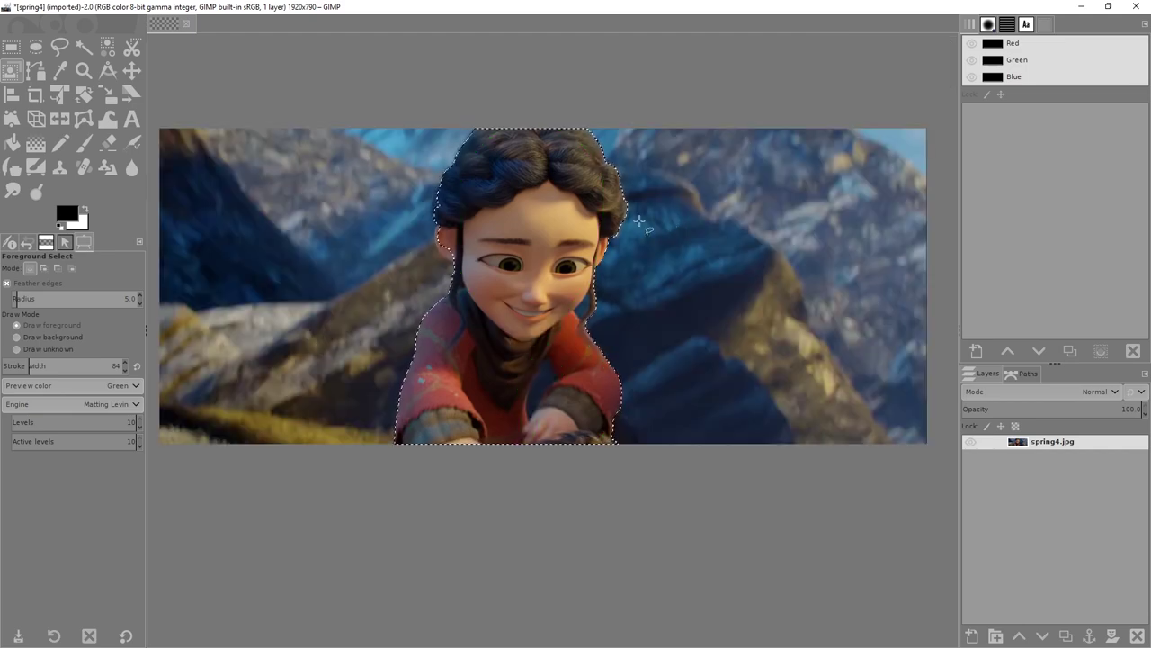
Examine the feathered selection's edges around the girl's hair, ear, sleeves and hands.
{"action": "scroll", "coordinate": [445, 236], "scroll_direction": "up", "scroll_amount": 5}
{"action": "scroll", "coordinate": [513, 206], "scroll_direction": "down", "scroll_amount": 3}
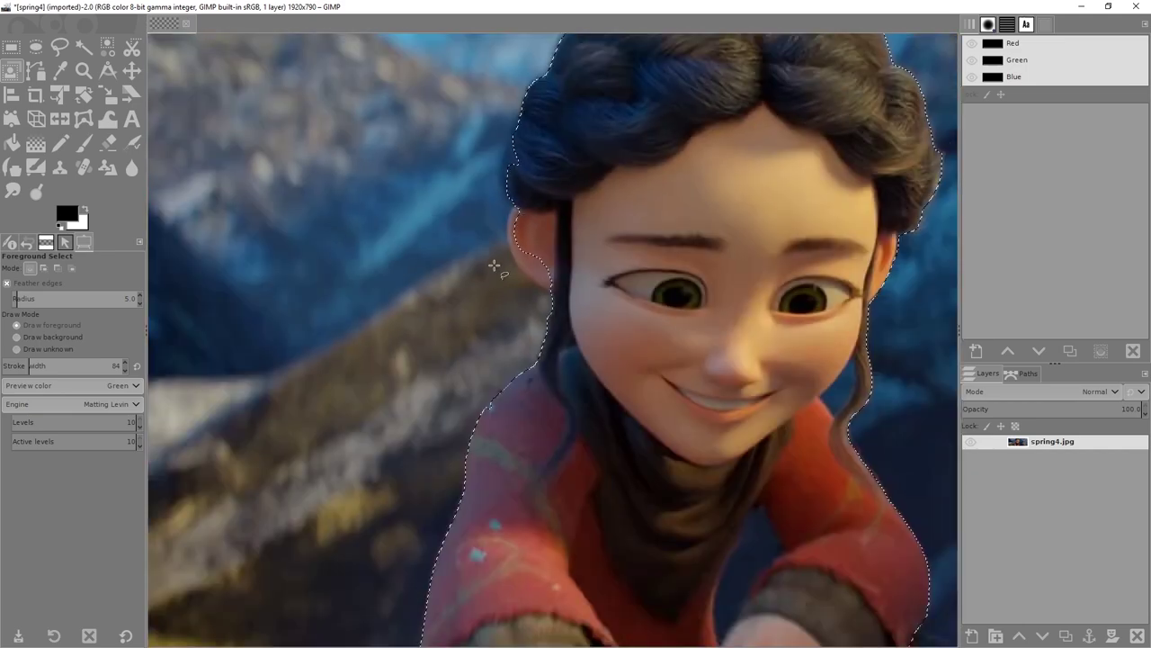
{"action": "left_click_drag", "start_coordinate": [608, 215], "coordinate": [582, 181]}
{"action": "left_click_drag", "start_coordinate": [450, 368], "coordinate": [542, 144]}
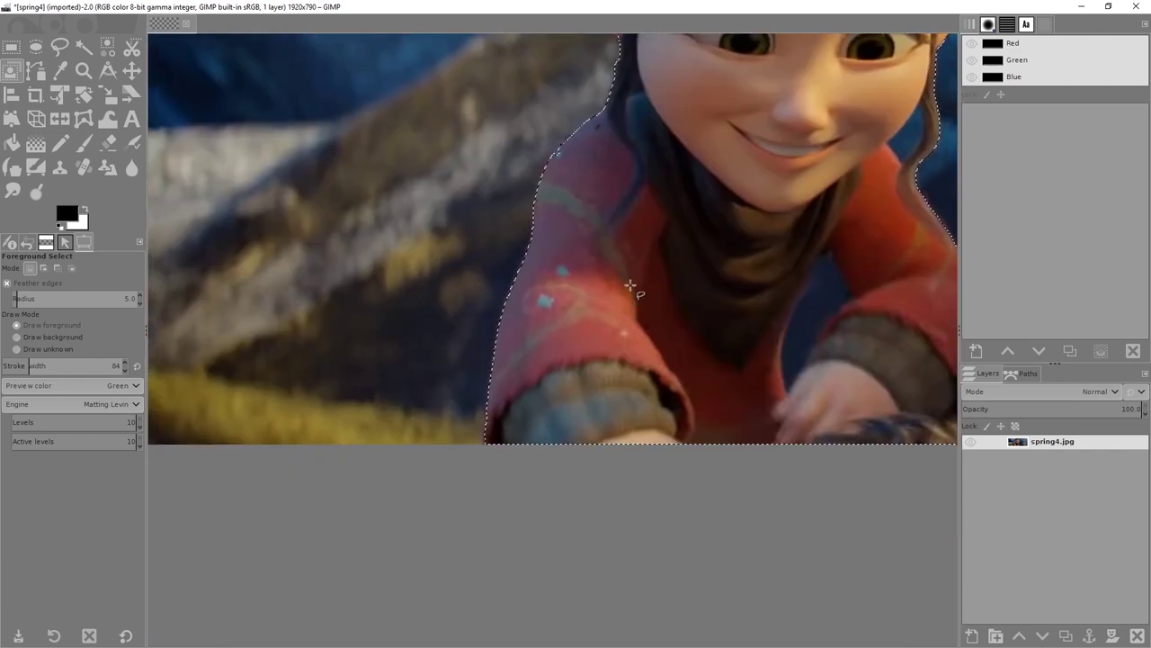
{"action": "left_click_drag", "start_coordinate": [893, 292], "coordinate": [587, 349]}
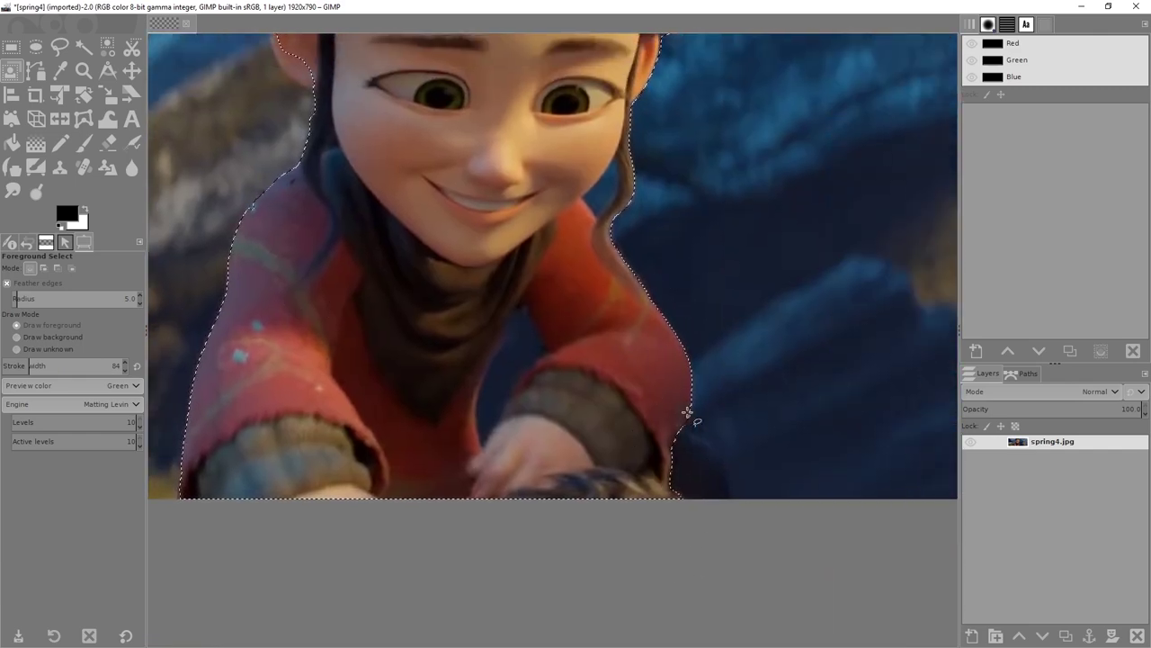
{"action": "scroll", "coordinate": [687, 450], "scroll_direction": "up", "scroll_amount": 3}
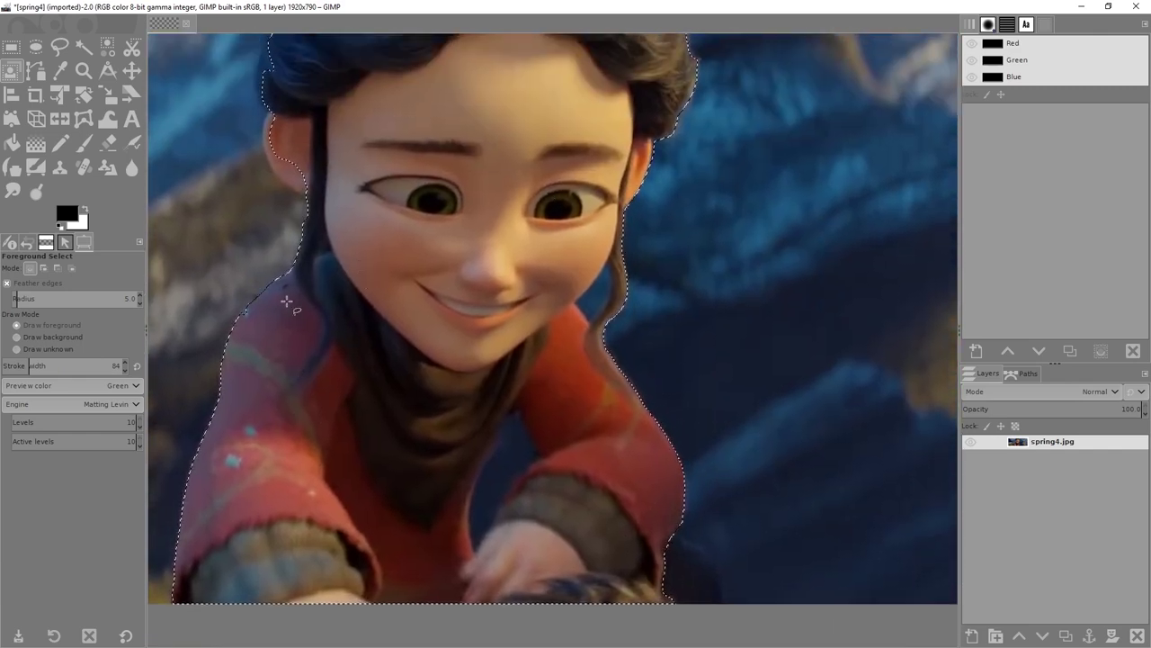
Add the missed area beside the light-blue shoulder spot to the selection using Free Select.
{"action": "scroll", "coordinate": [286, 300], "scroll_direction": "up", "scroll_amount": 5}
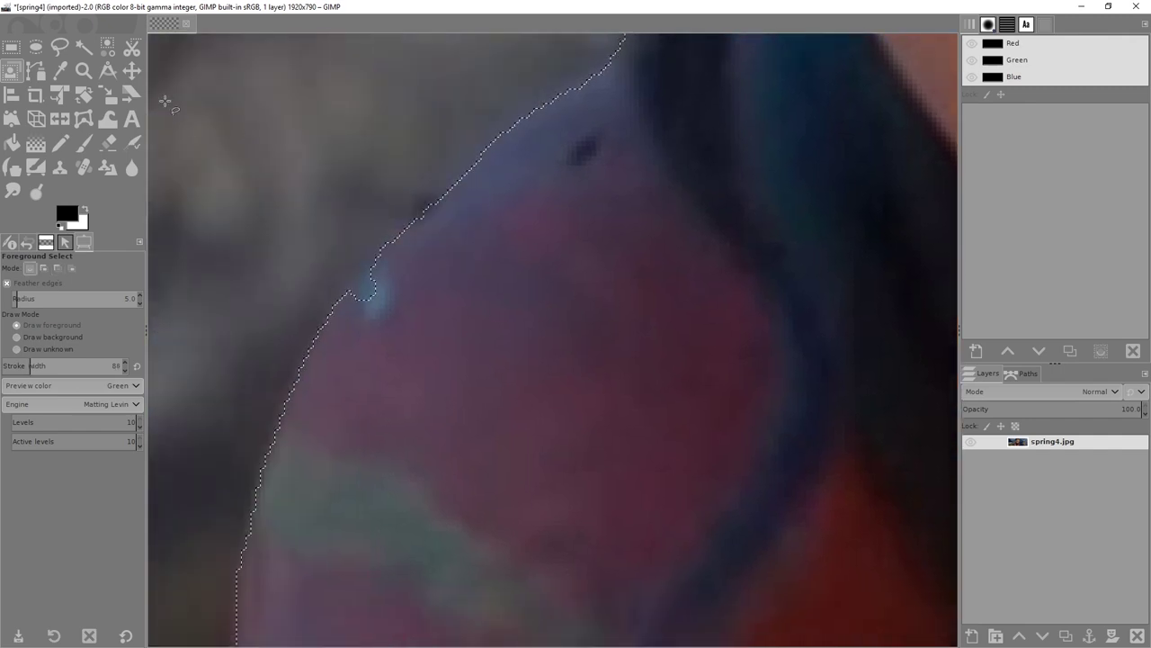
{"action": "key", "text": "f"}
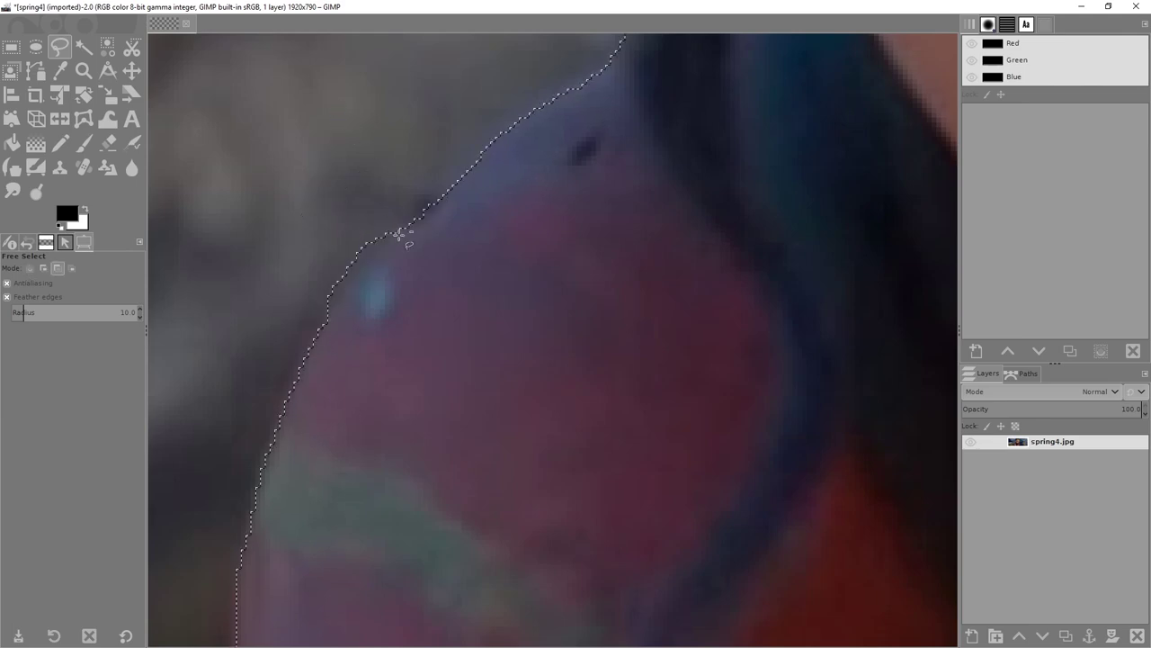
Examine the selection along the braided hair and ear, and the background gaps beside the curl and inside the arm.
{"action": "scroll", "coordinate": [390, 223], "scroll_direction": "down", "scroll_amount": 6}
{"action": "scroll", "coordinate": [470, 232], "scroll_direction": "up", "scroll_amount": 8}
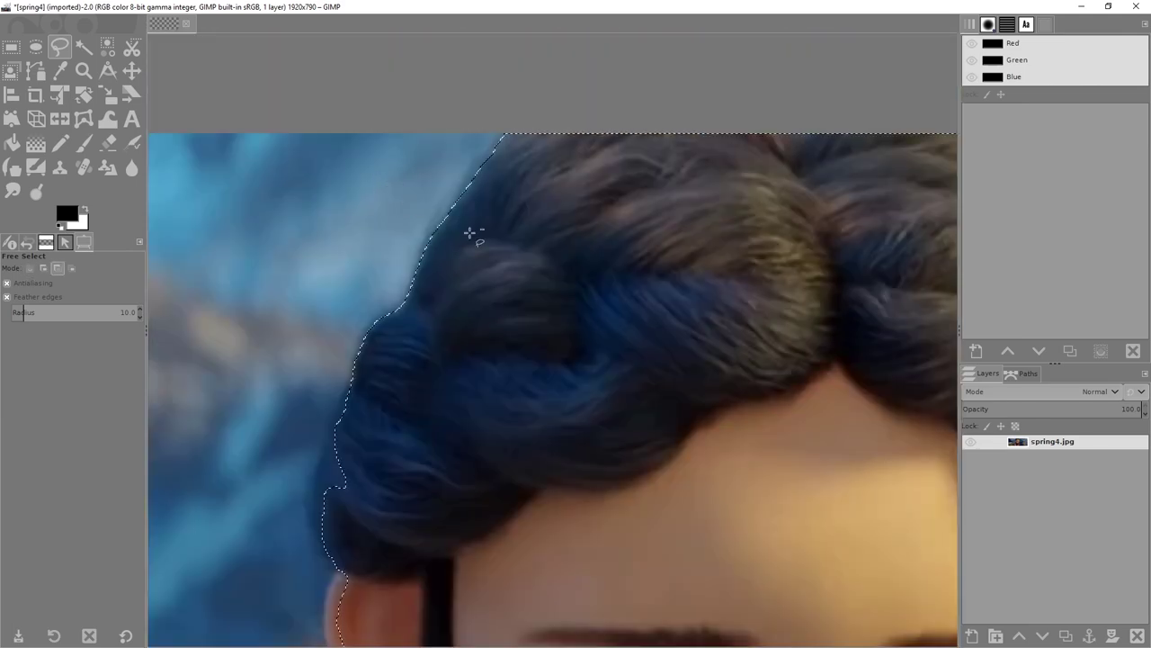
{"action": "scroll", "coordinate": [419, 303], "scroll_direction": "down", "scroll_amount": 4}
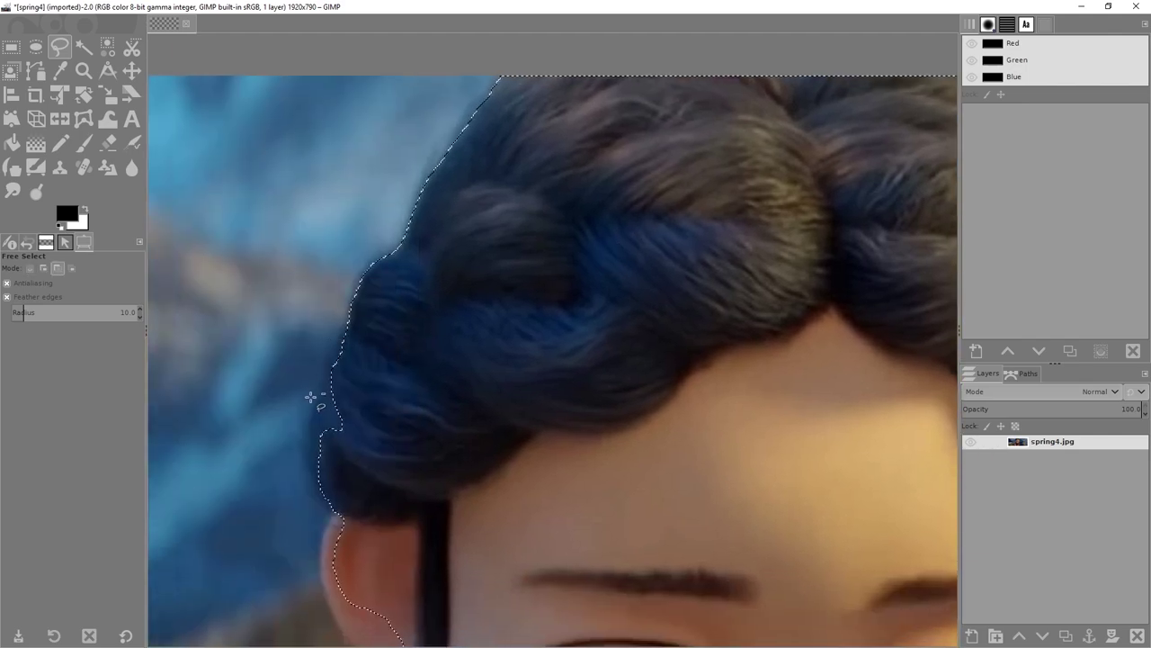
{"action": "scroll", "coordinate": [250, 420], "scroll_direction": "up", "scroll_amount": 8}
{"action": "scroll", "coordinate": [406, 402], "scroll_direction": "down", "scroll_amount": 4}
{"action": "scroll", "coordinate": [630, 423], "scroll_direction": "up", "scroll_amount": 3}
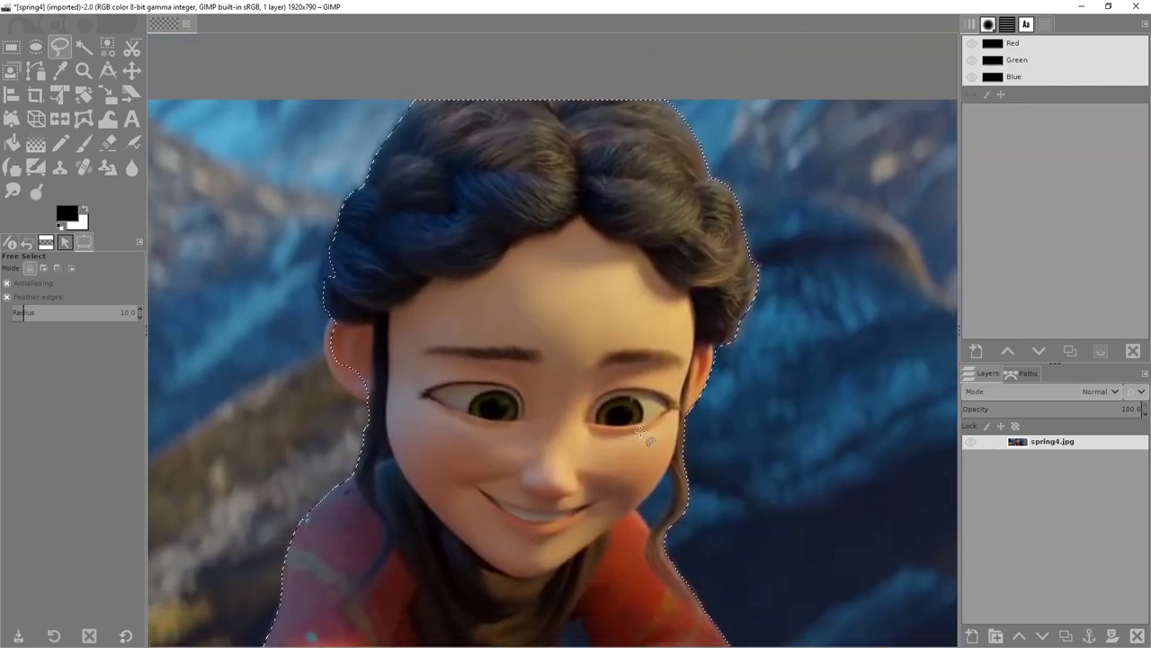
{"action": "scroll", "coordinate": [696, 459], "scroll_direction": "up", "scroll_amount": 3}
{"action": "left_click_drag", "start_coordinate": [411, 384], "coordinate": [596, 233]}
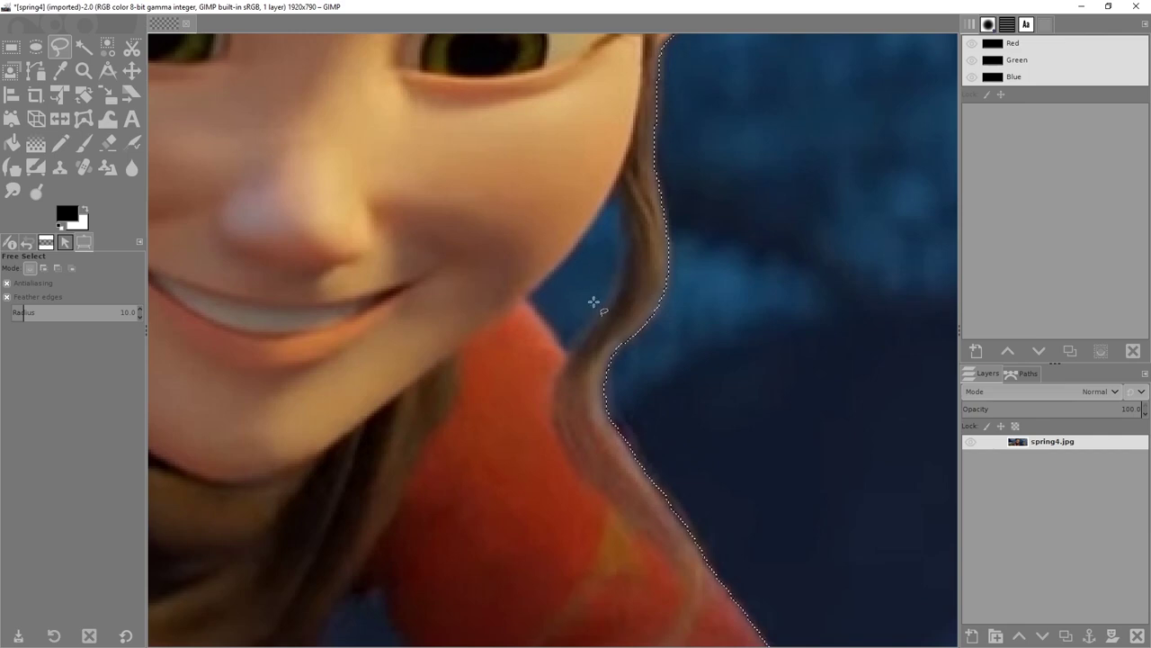
{"action": "scroll", "coordinate": [531, 304], "scroll_direction": "down", "scroll_amount": 4}
{"action": "scroll", "coordinate": [578, 275], "scroll_direction": "up", "scroll_amount": 4}
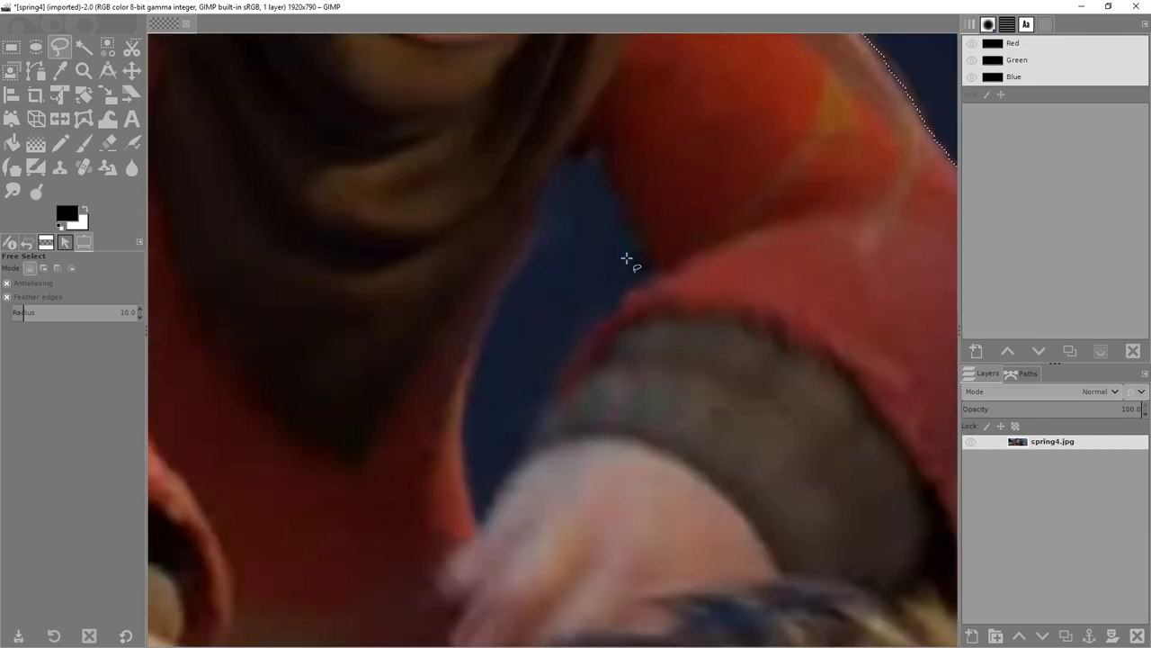
{"action": "scroll", "coordinate": [552, 284], "scroll_direction": "down", "scroll_amount": 4}
{"action": "scroll", "coordinate": [555, 246], "scroll_direction": "down", "scroll_amount": 2}
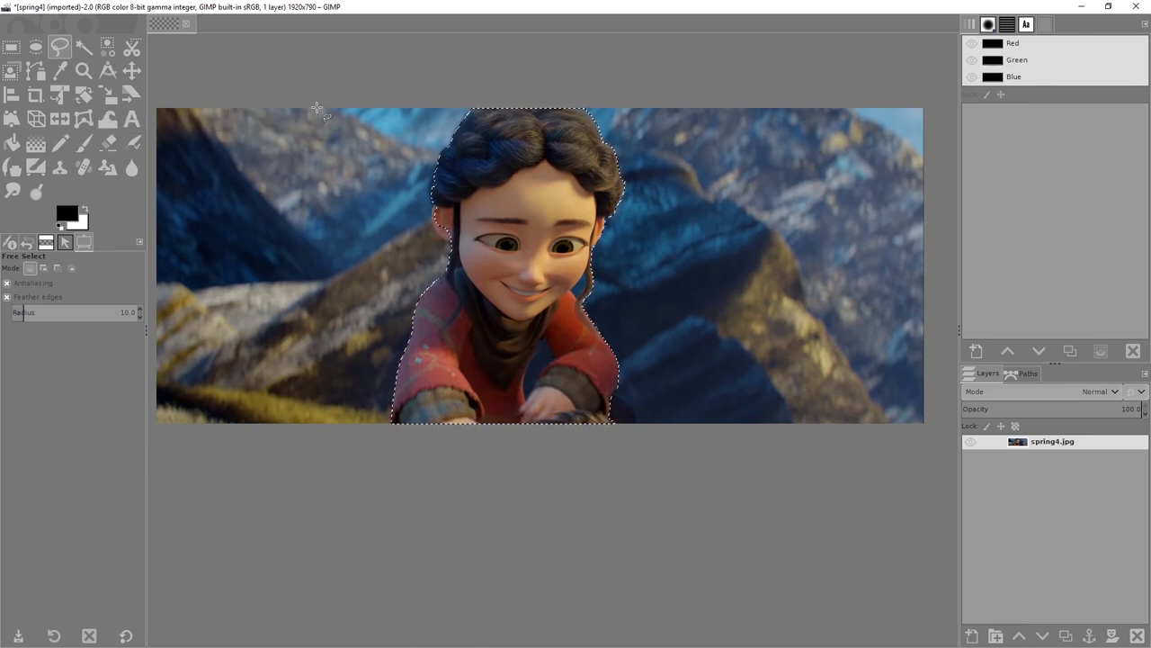
{"action": "scroll", "coordinate": [520, 184], "scroll_direction": "up", "scroll_amount": 2}
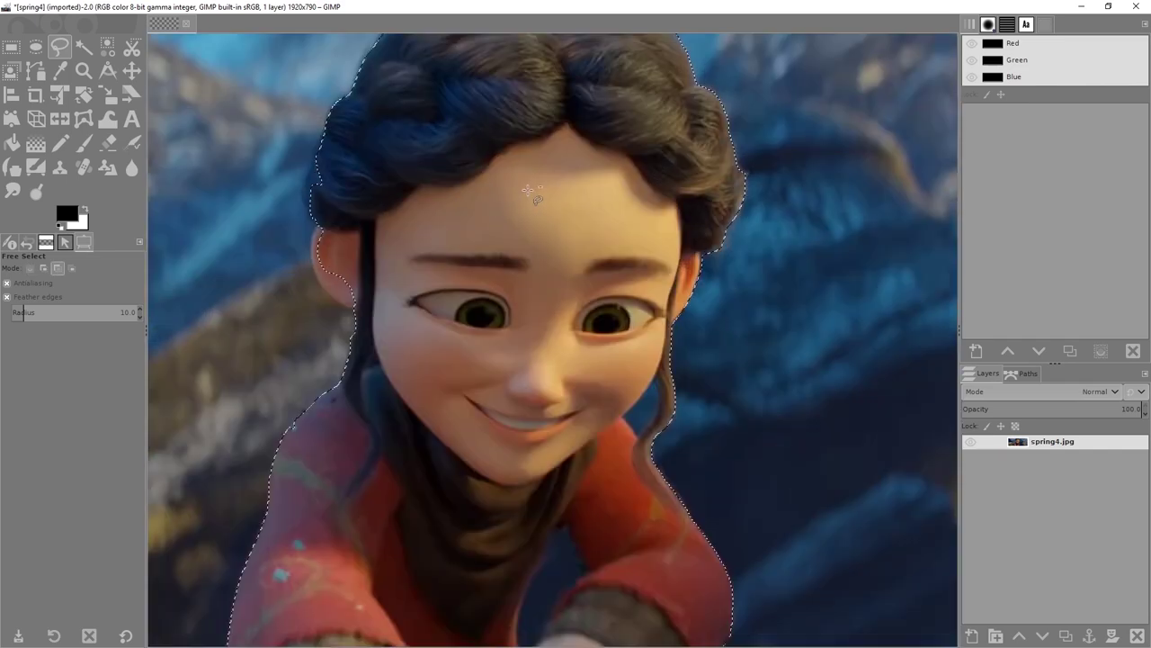
{"action": "scroll", "coordinate": [501, 296], "scroll_direction": "up", "scroll_amount": 3}
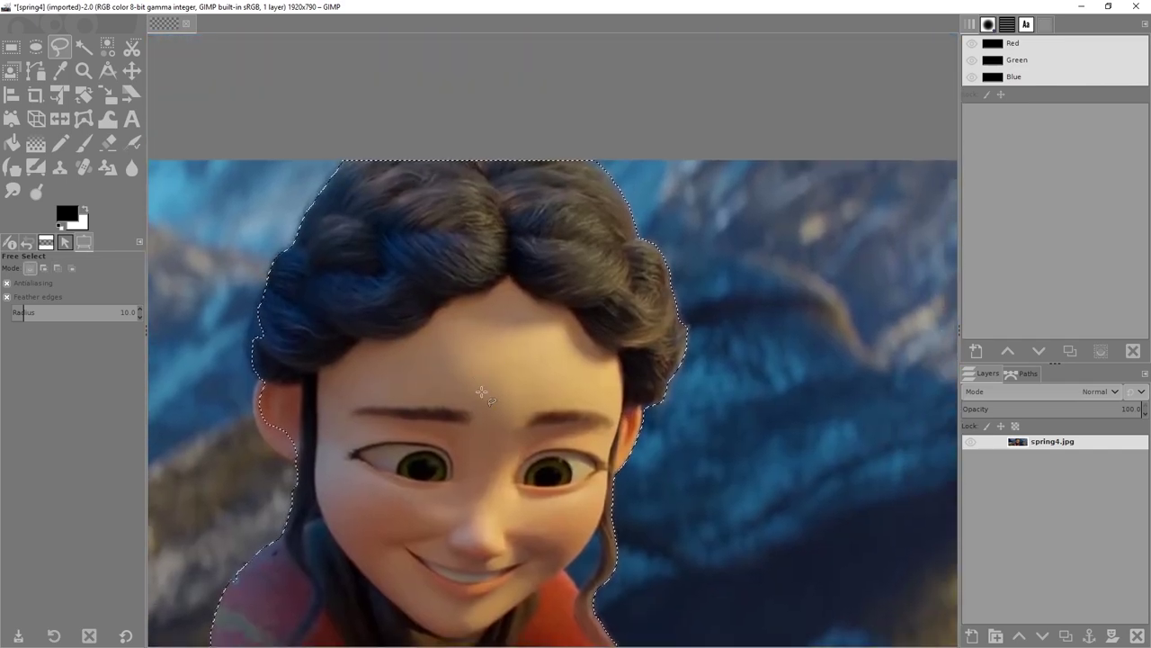
{"action": "scroll", "coordinate": [495, 396], "scroll_direction": "down", "scroll_amount": 3}
{"action": "scroll", "coordinate": [522, 401], "scroll_direction": "down", "scroll_amount": 3}
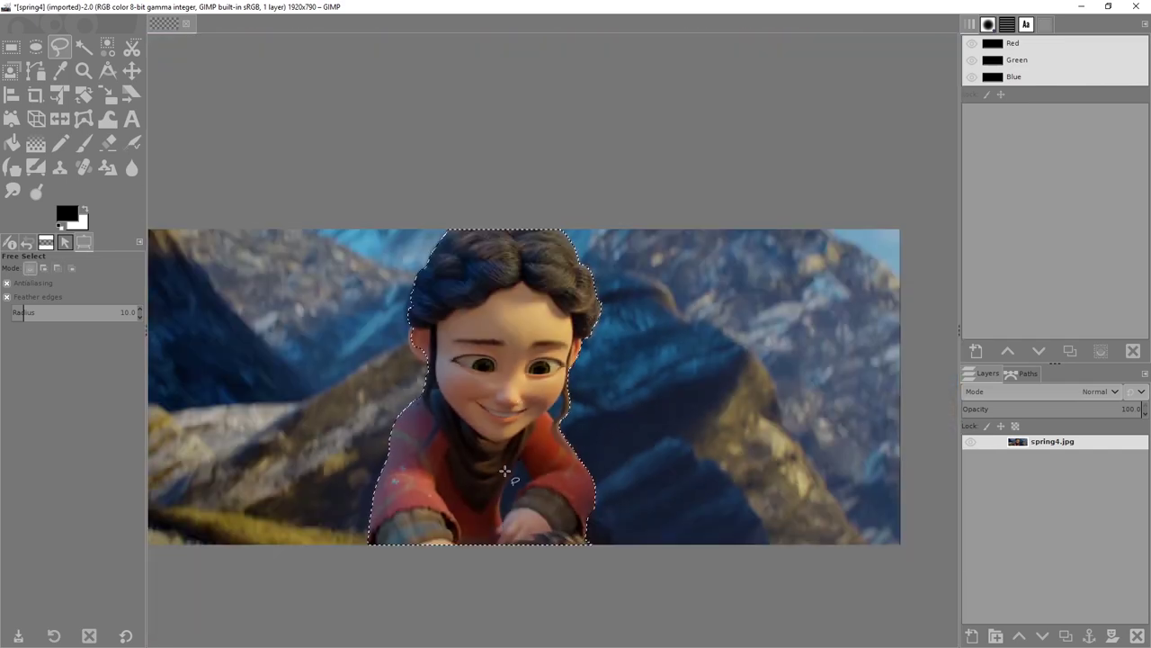
{"action": "scroll", "coordinate": [643, 294], "scroll_direction": "down", "scroll_amount": 2}
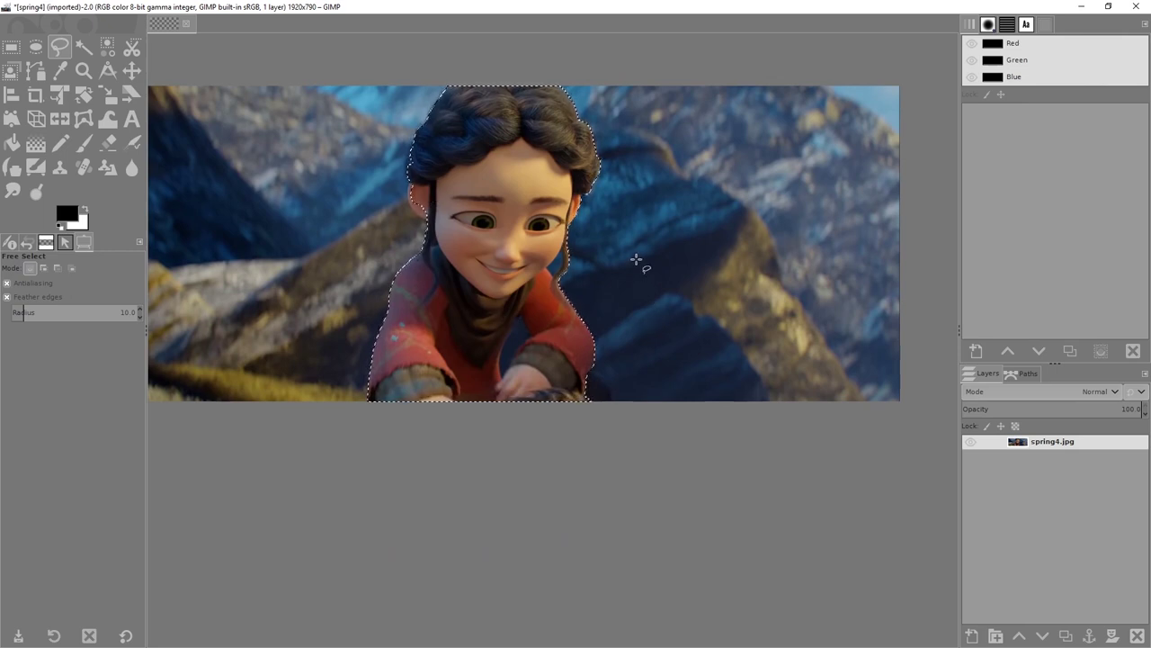
{"action": "left_click_drag", "start_coordinate": [555, 181], "coordinate": [560, 191]}
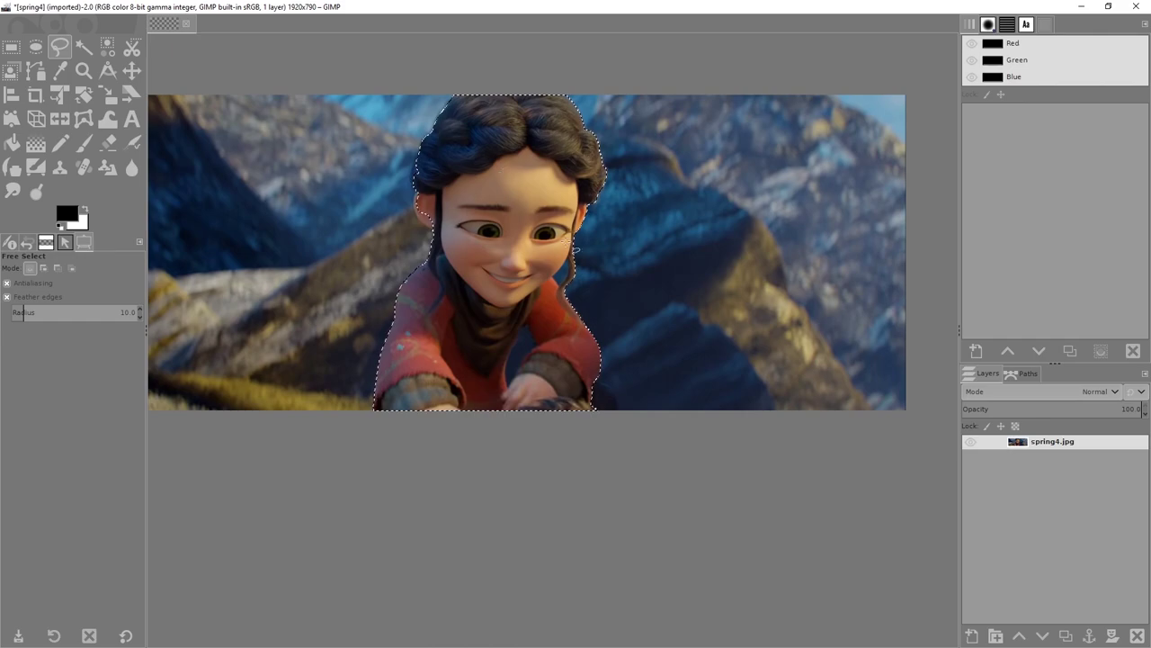
{"action": "key", "text": "ctrl"}
{"action": "scroll", "coordinate": [598, 271], "scroll_direction": "up", "scroll_amount": 3}
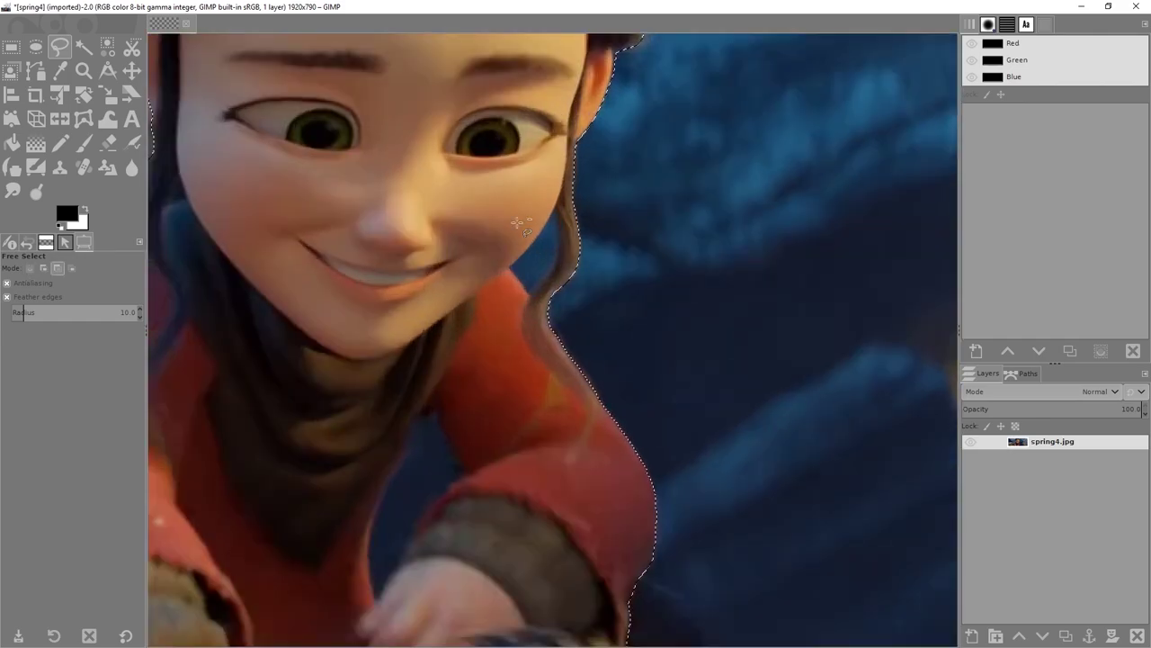